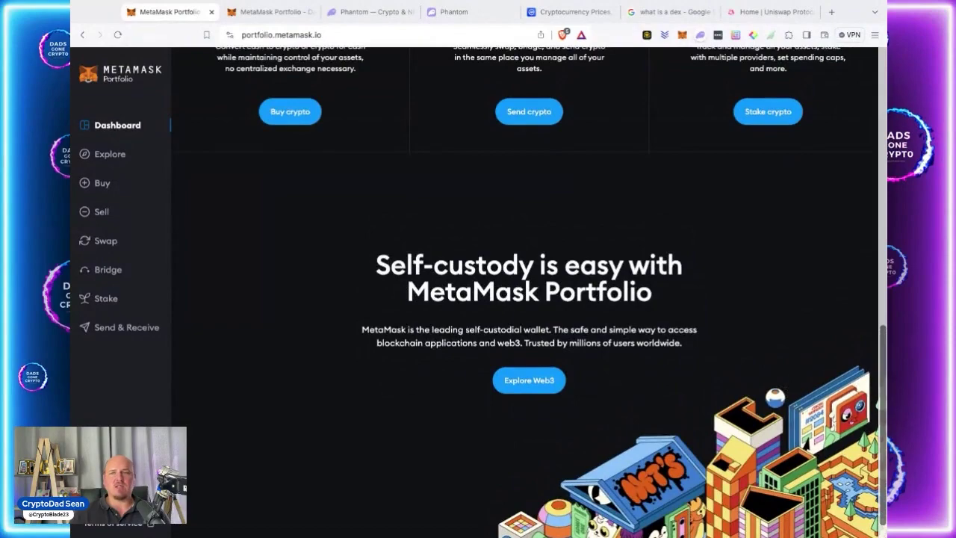
# Connect the MetaMask wallet to the Portfolio dashboard and dismiss the notifications prompt
pyautogui.scroll(5, 709, 377)
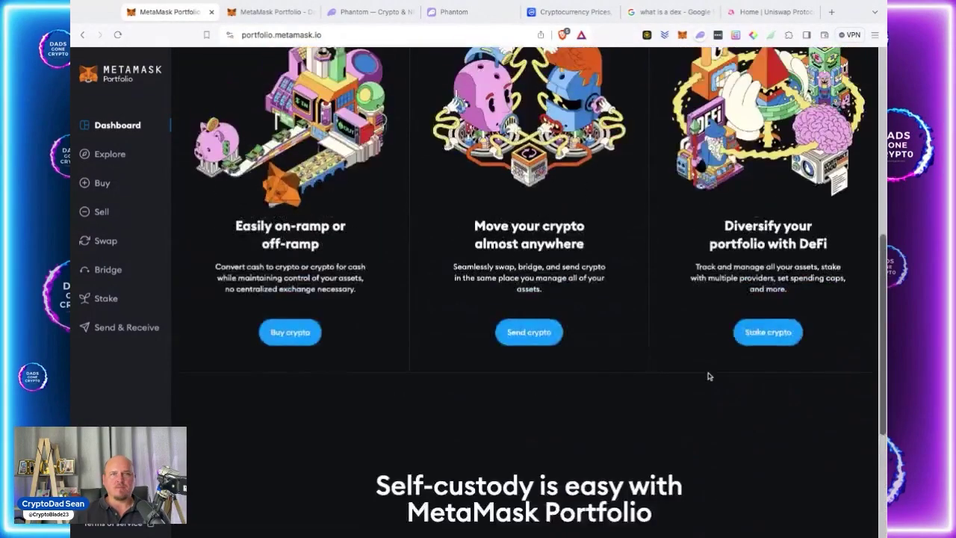
pyautogui.scroll(4, 709, 377)
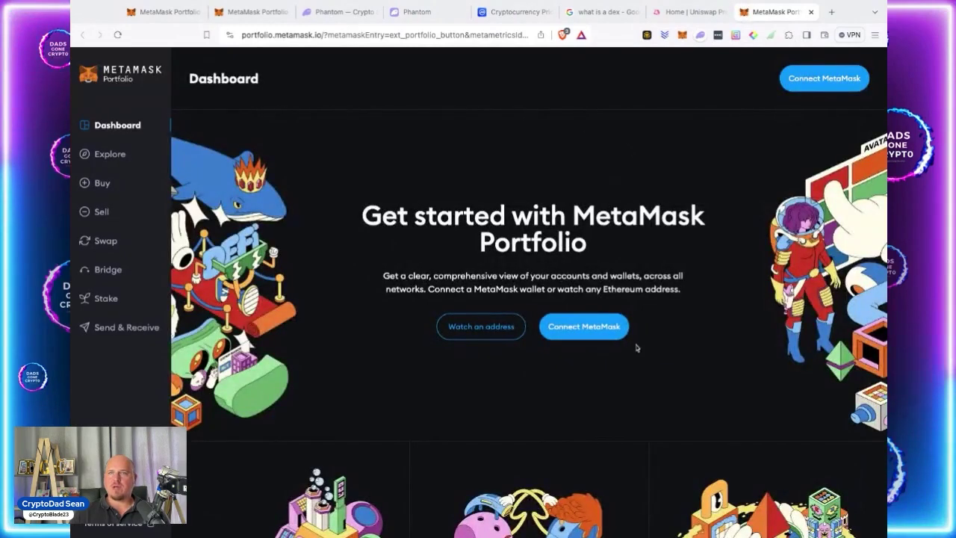
pyautogui.click(821, 81)
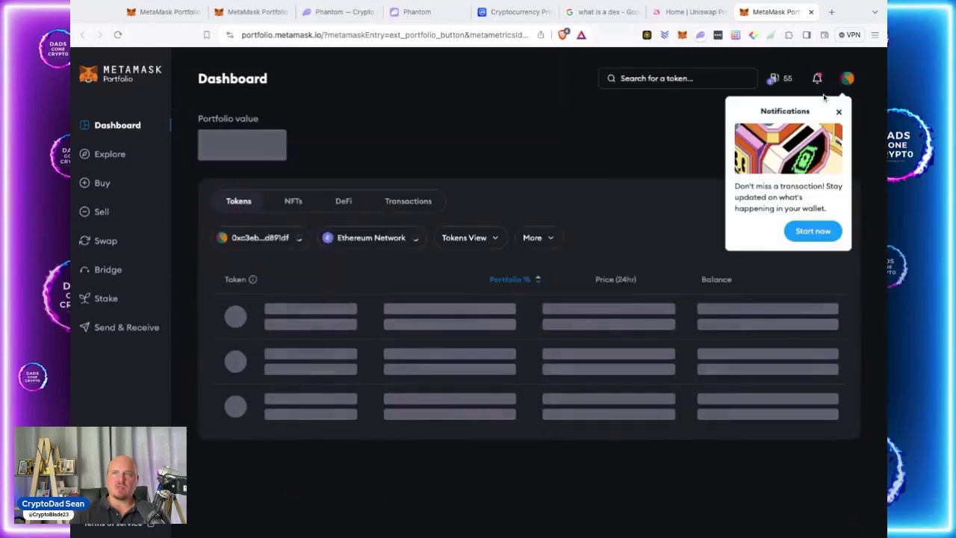
pyautogui.click(838, 111)
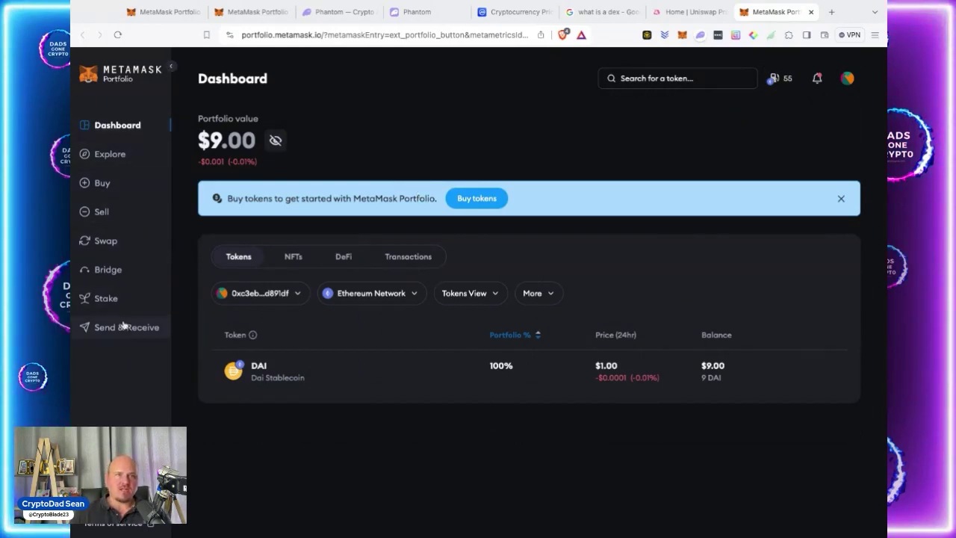
# Review the Top Losses, Watchlist and Top Gains token lists in the Explore section
pyautogui.click(105, 154)
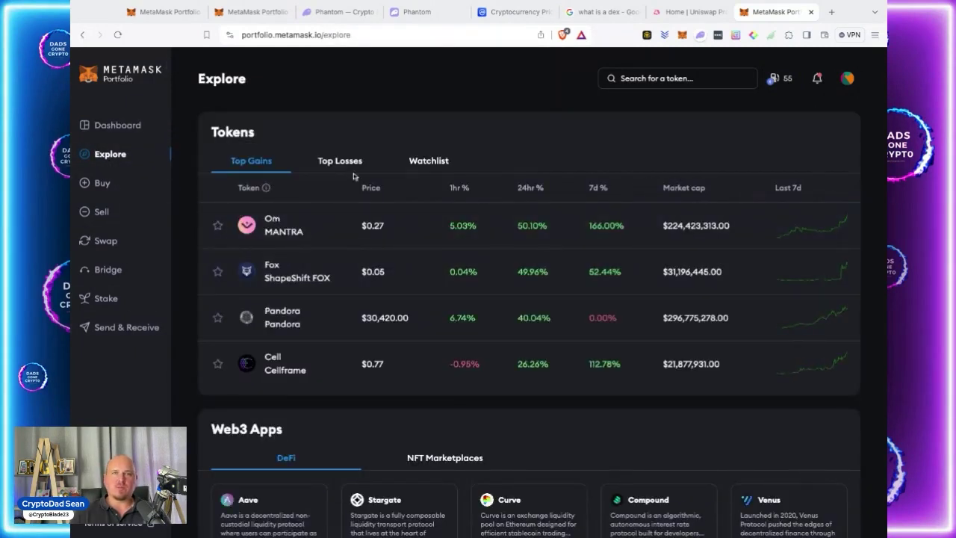
pyautogui.click(347, 163)
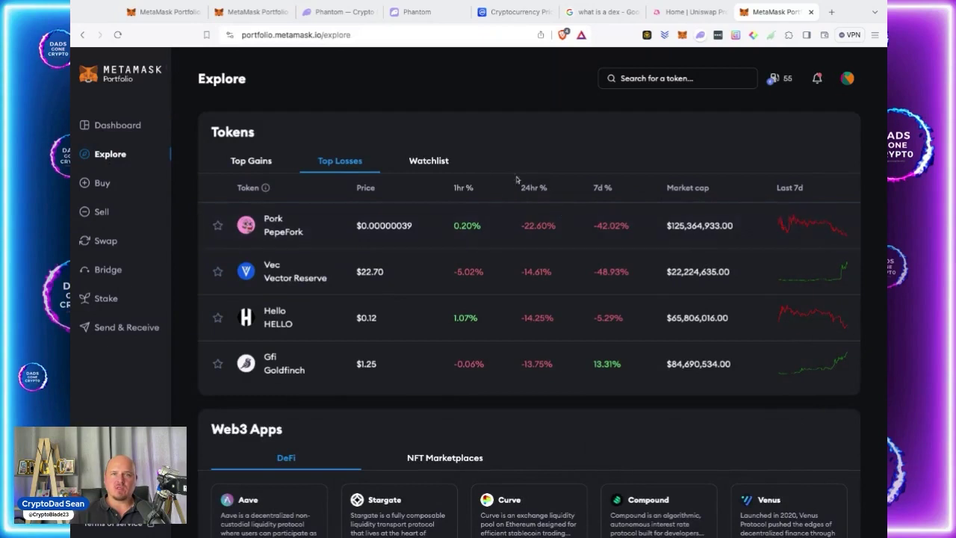
pyautogui.click(444, 162)
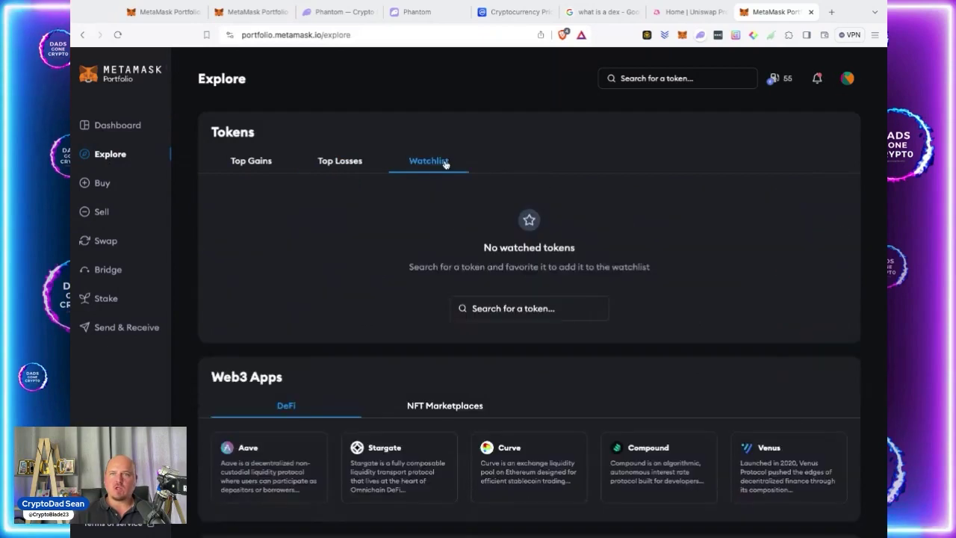
pyautogui.click(251, 162)
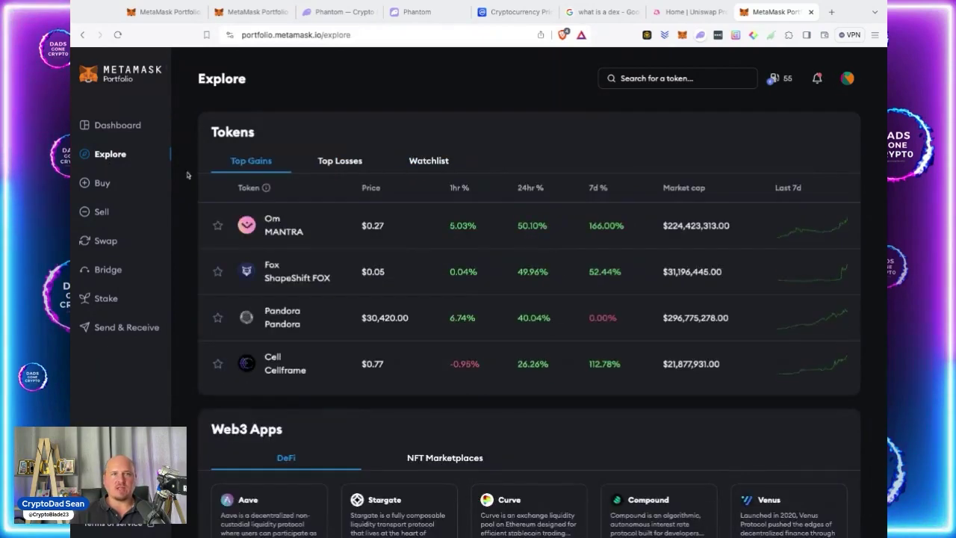
# Start a crypto purchase and choose South Africa as the region
pyautogui.click(102, 183)
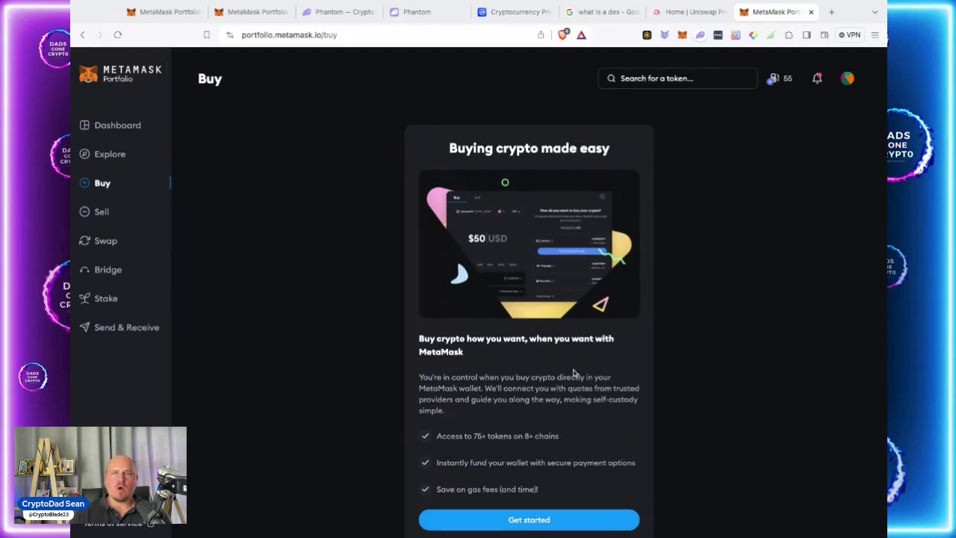
pyautogui.click(546, 518)
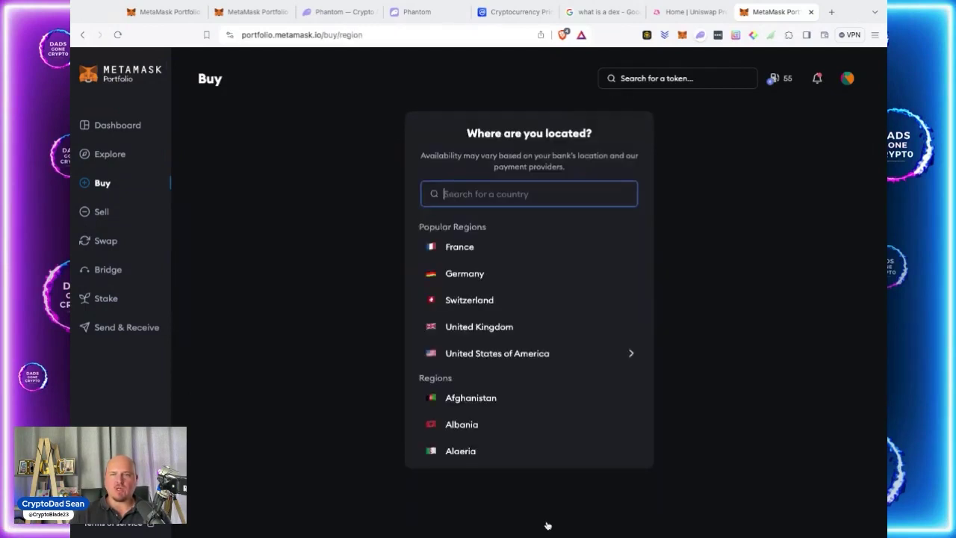
pyautogui.scroll(-1, 546, 230)
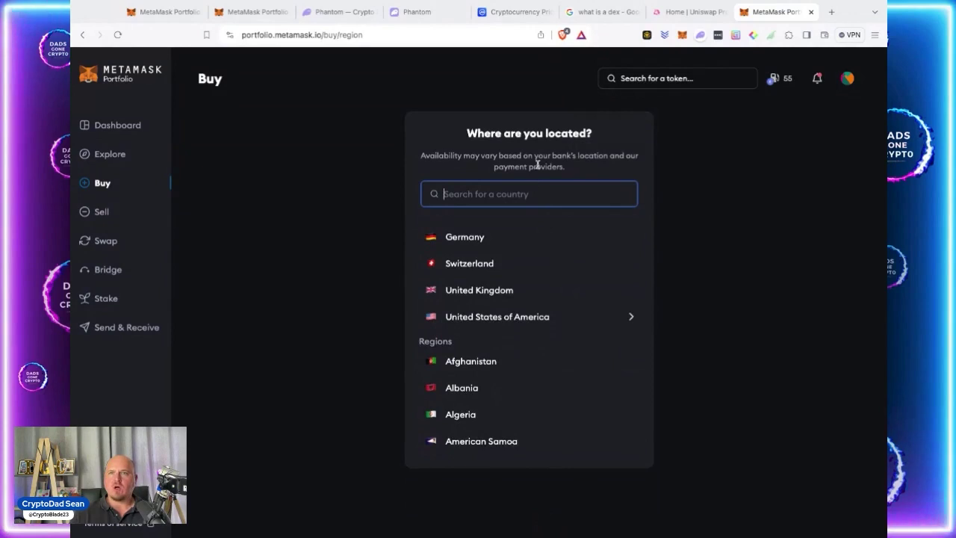
pyautogui.write('south')
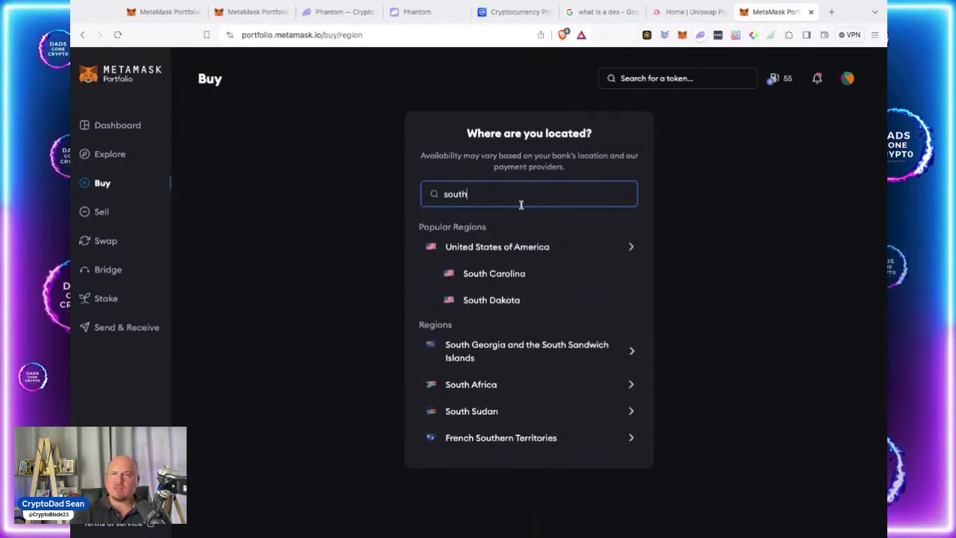
pyautogui.write(' africa')
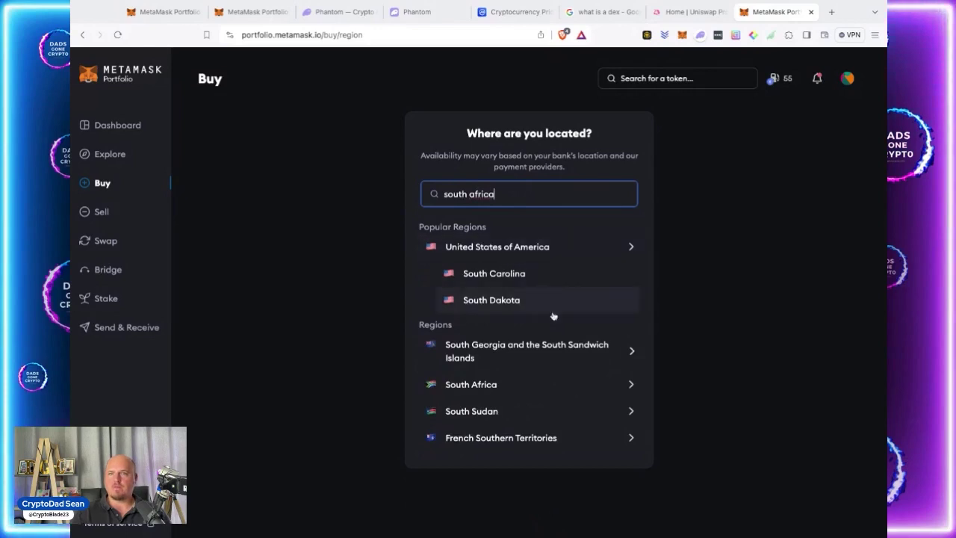
pyautogui.click(502, 390)
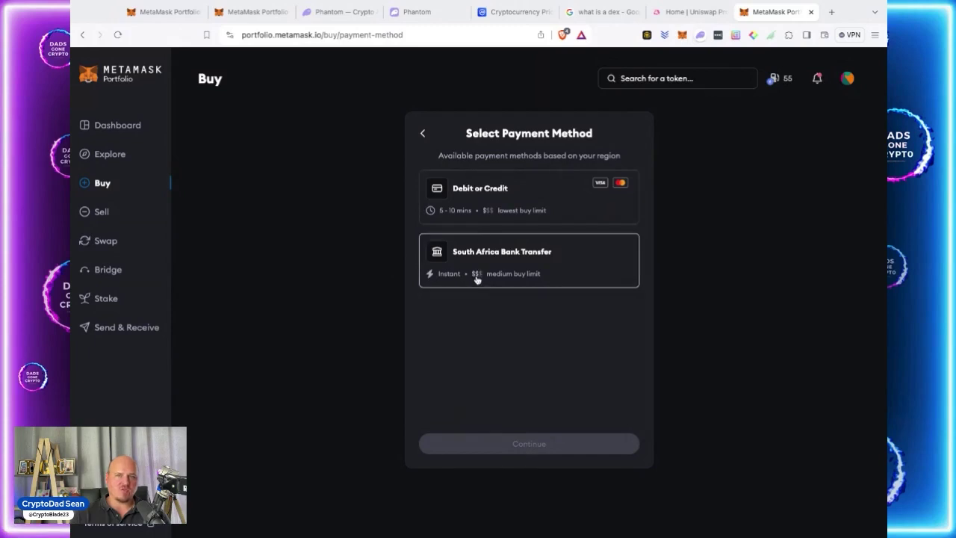
# Choose Debit or Credit as the payment method, continue to the quote form and dismiss the cash-out notice
pyautogui.click(494, 187)
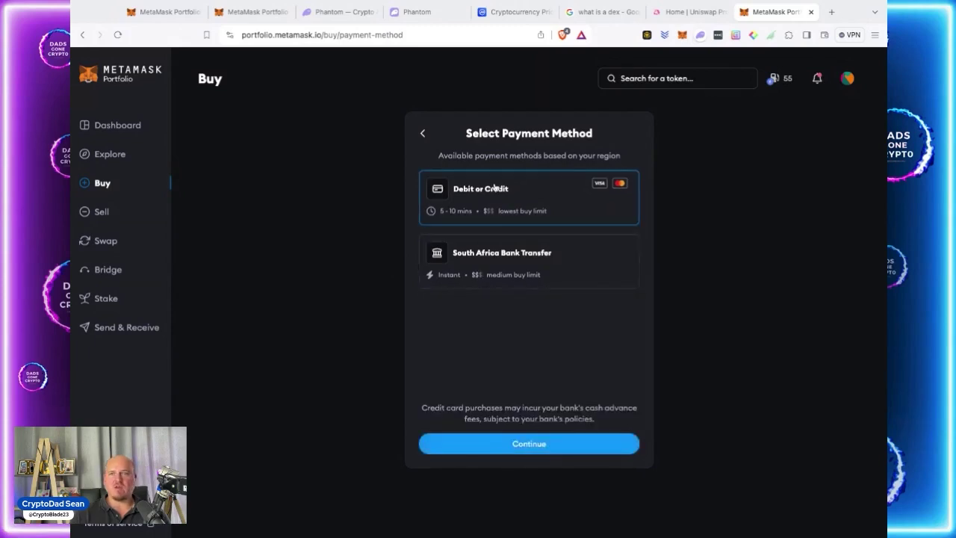
pyautogui.click(543, 443)
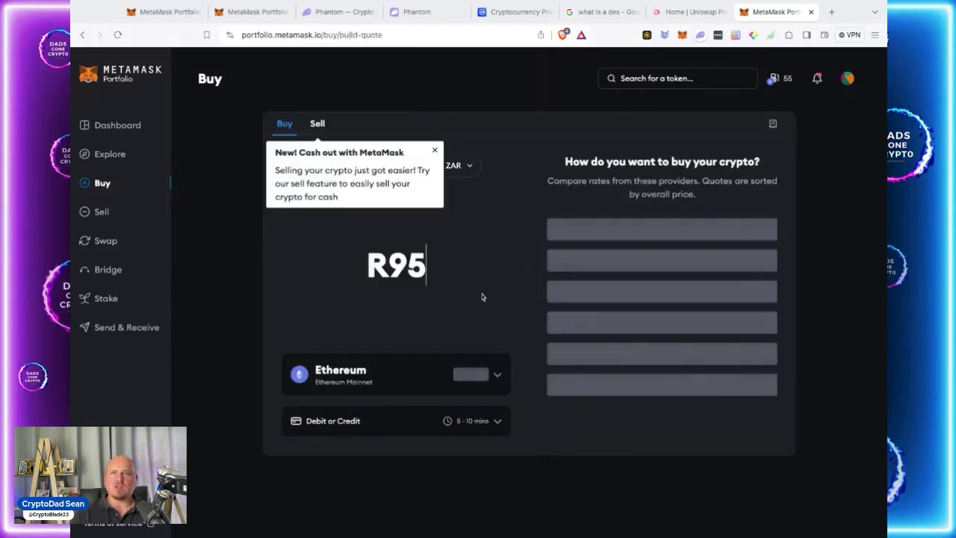
pyautogui.click(434, 151)
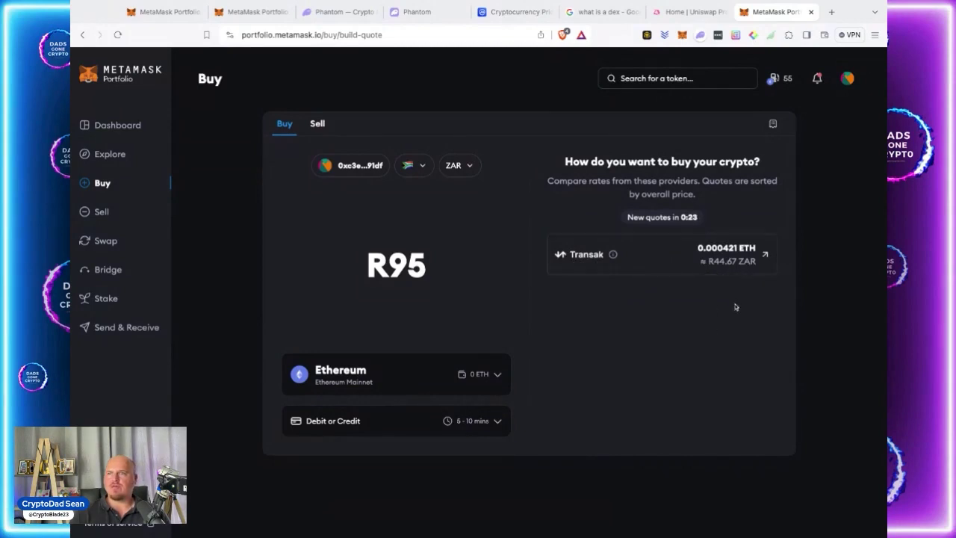
# Search the tokens available for purchase for "btc" and clear the search
pyautogui.click(497, 377)
pyautogui.scroll(-5, 498, 325)
pyautogui.scroll(5, 497, 325)
pyautogui.write('btc')
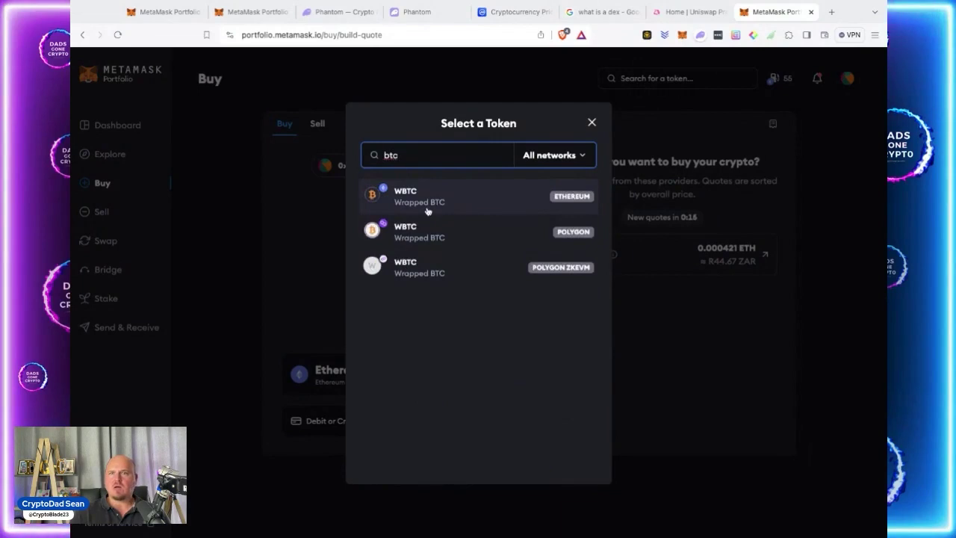
pyautogui.press('BackSpace')
pyautogui.press('BackSpace')
pyautogui.press('BackSpace')
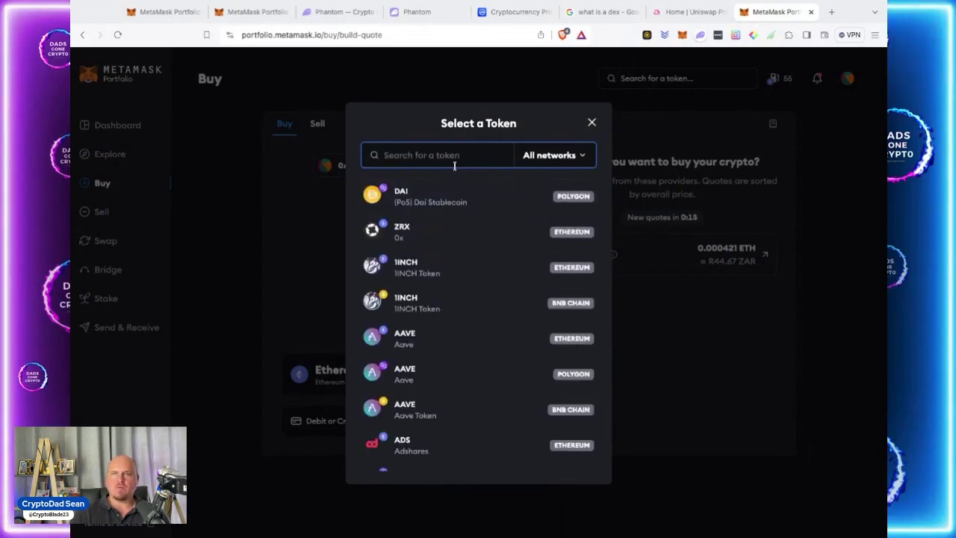
# Select the Chainlink Token (LINK) on the Ethereum network as the crypto to buy
pyautogui.scroll(-3, 418, 342)
pyautogui.scroll(-5, 420, 346)
pyautogui.scroll(-5, 420, 347)
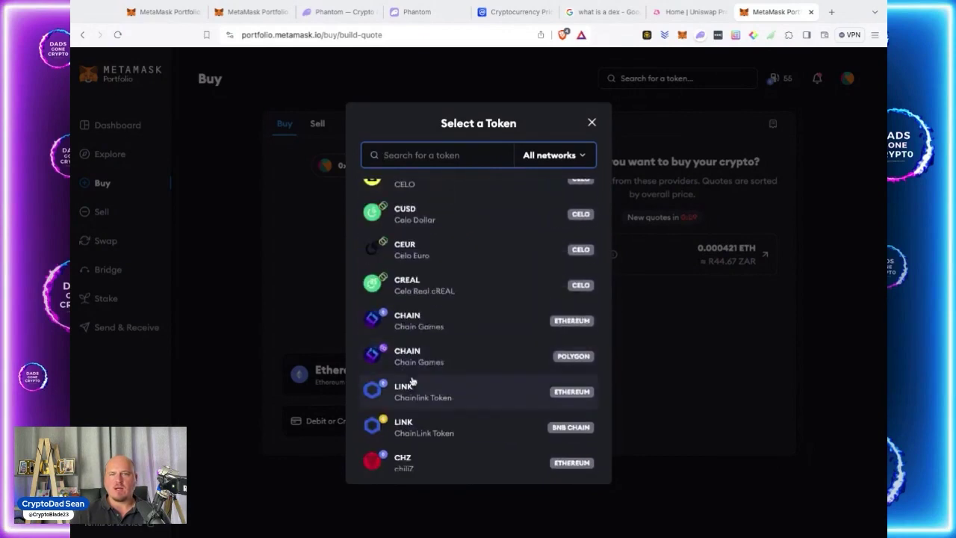
pyautogui.click(420, 391)
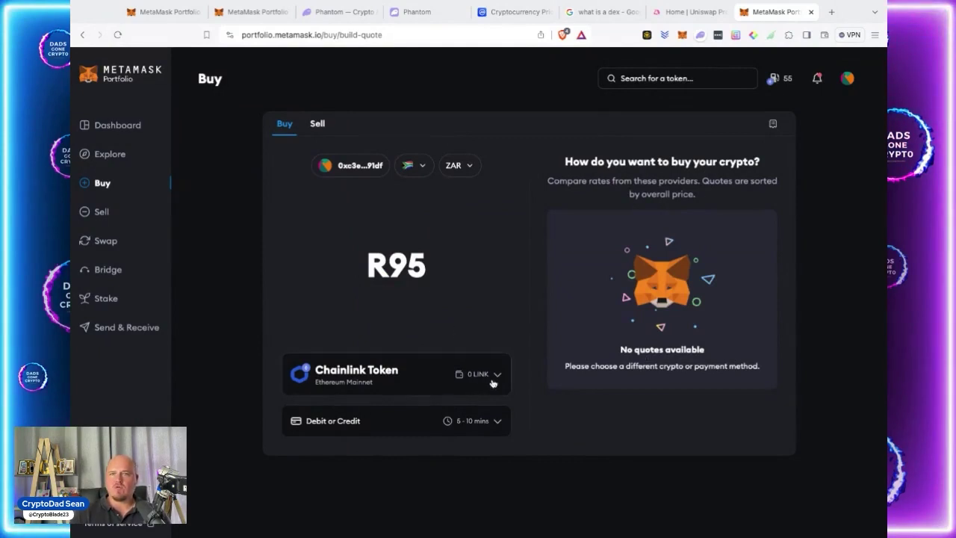
# Set the purchase amount to R1,000, open the Banxa quote's verification page and close it again
pyautogui.doubleClick(394, 263)
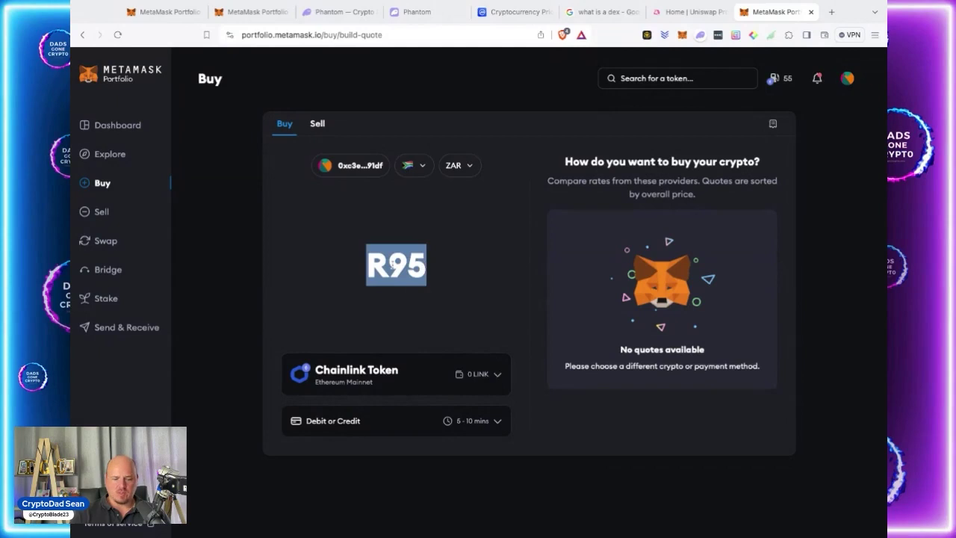
pyautogui.write('1000')
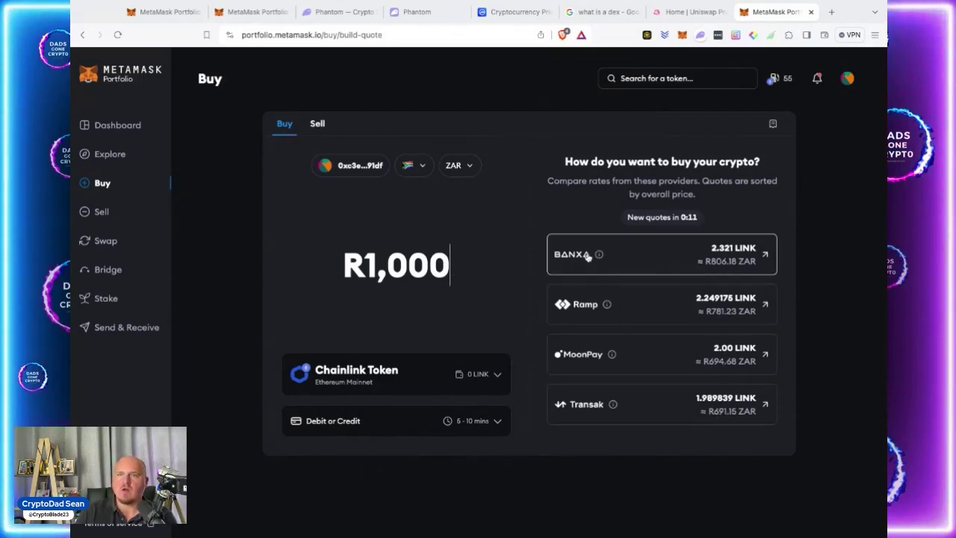
pyautogui.click(678, 253)
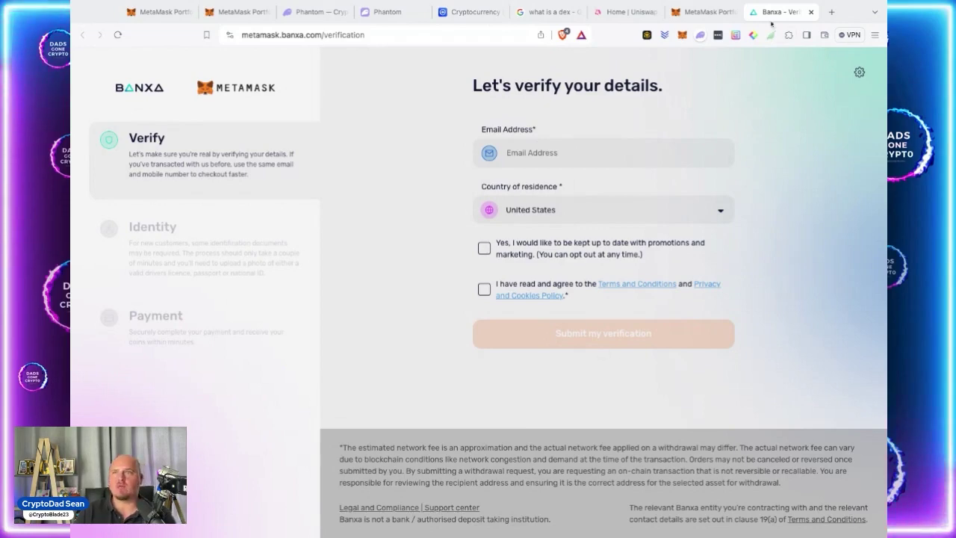
pyautogui.click(811, 13)
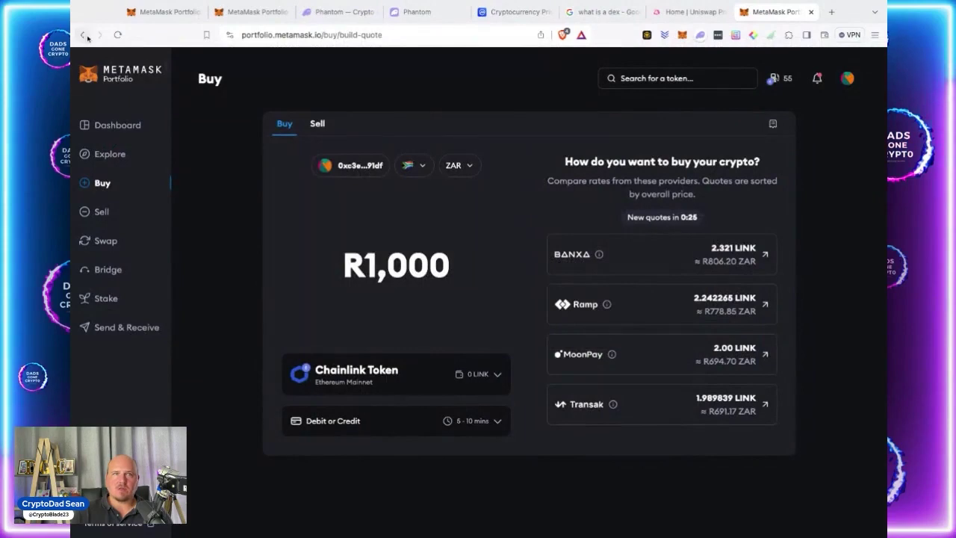
# Reopen the purchase form and change the payment currency to USD
pyautogui.click(106, 153)
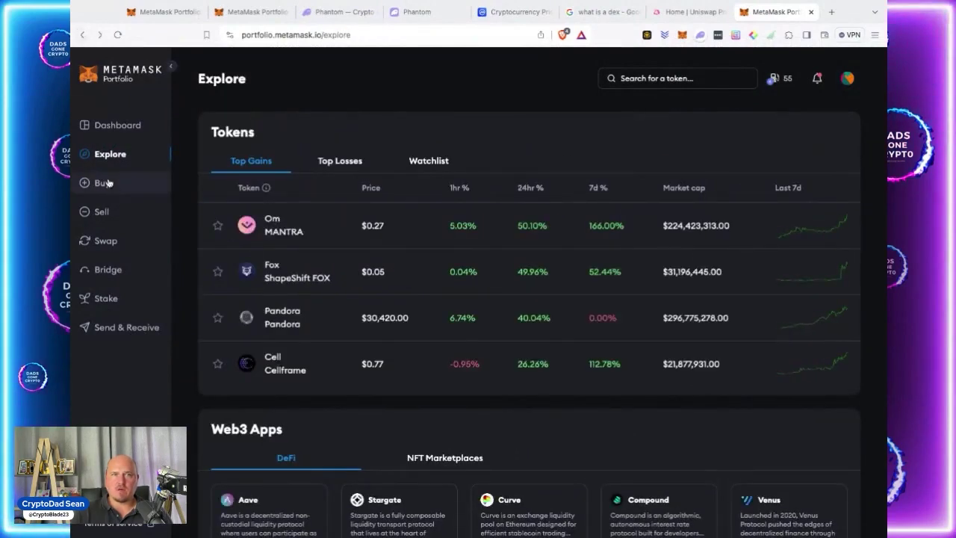
pyautogui.click(102, 184)
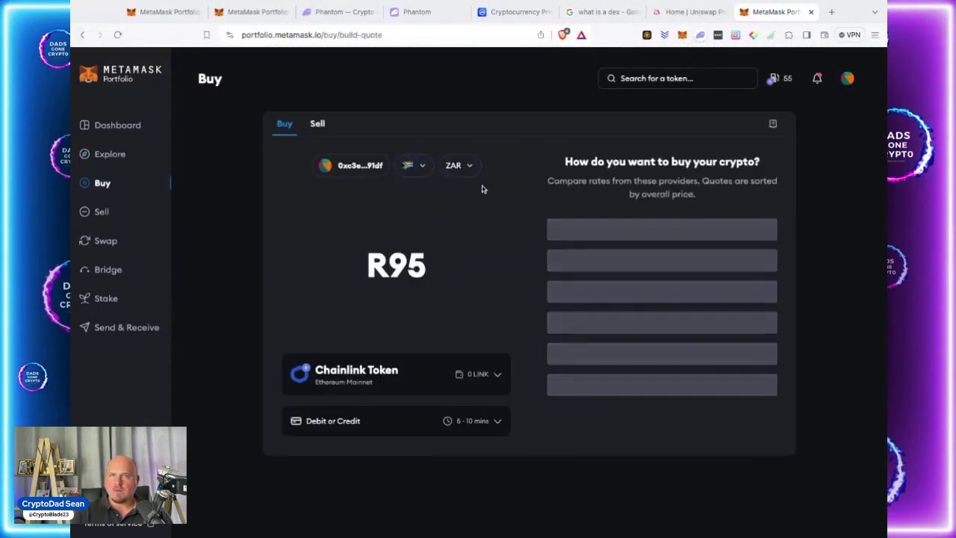
pyautogui.click(468, 169)
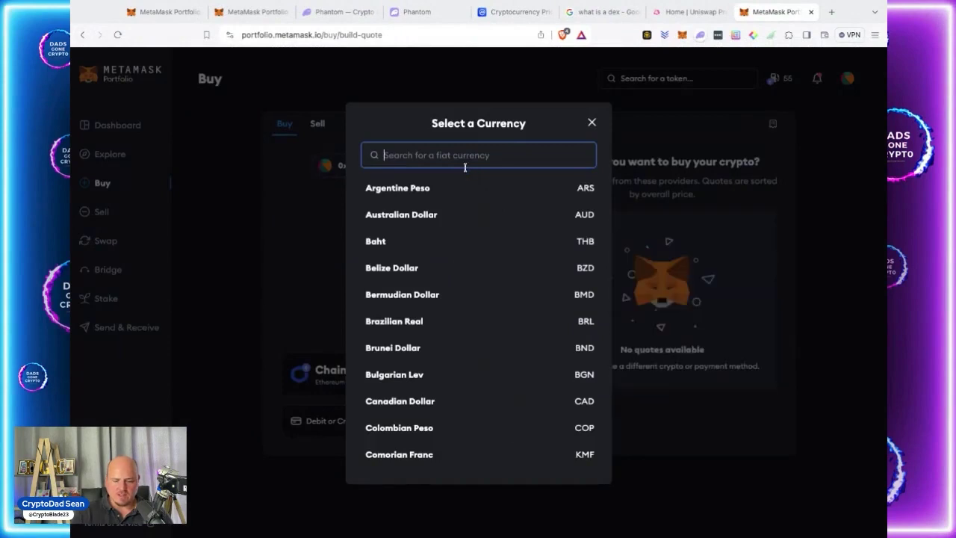
pyautogui.write('us')
pyautogui.click(413, 216)
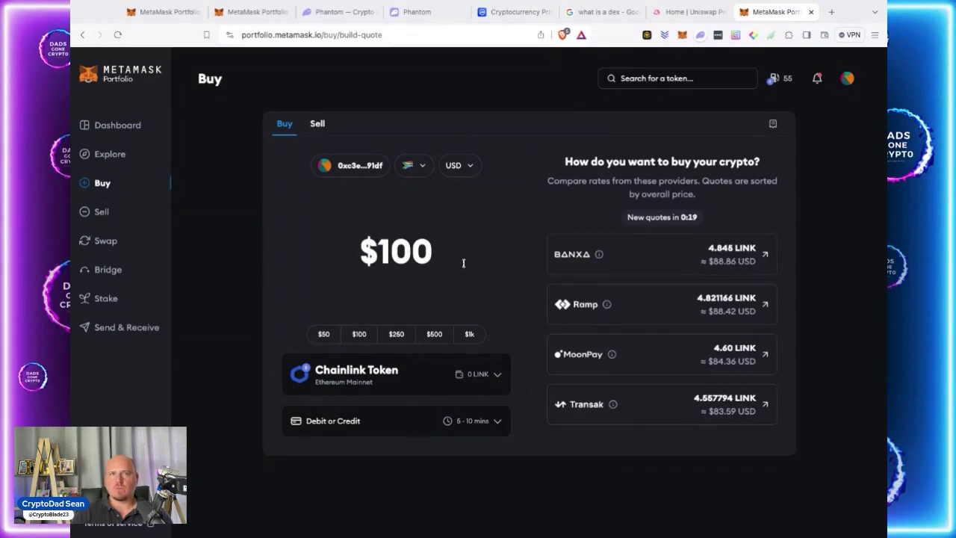
# Open the form for selling crypto to view its quote options
pyautogui.click(321, 125)
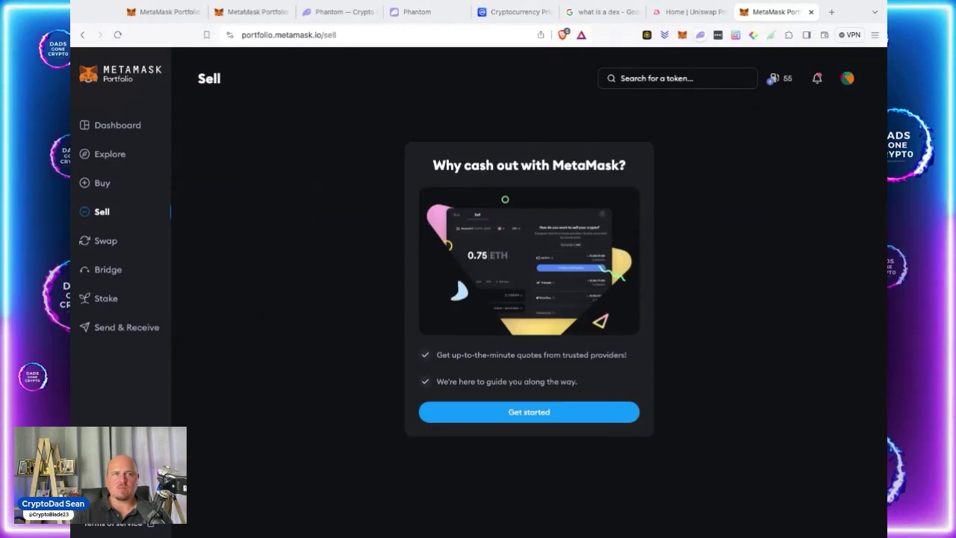
pyautogui.click(516, 415)
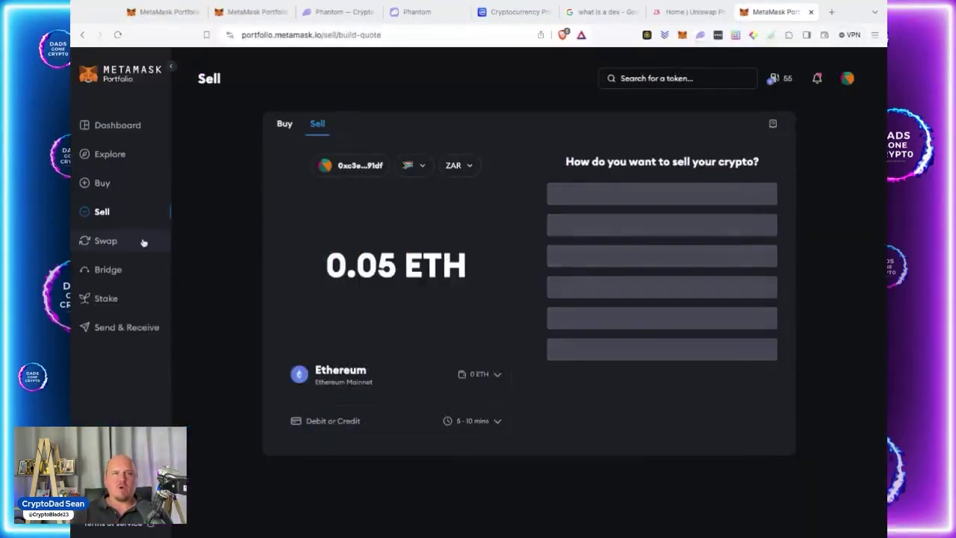
# Open the token swap form, keep the Ethereum network and set 9 DAI as the amount to swap from
pyautogui.click(123, 244)
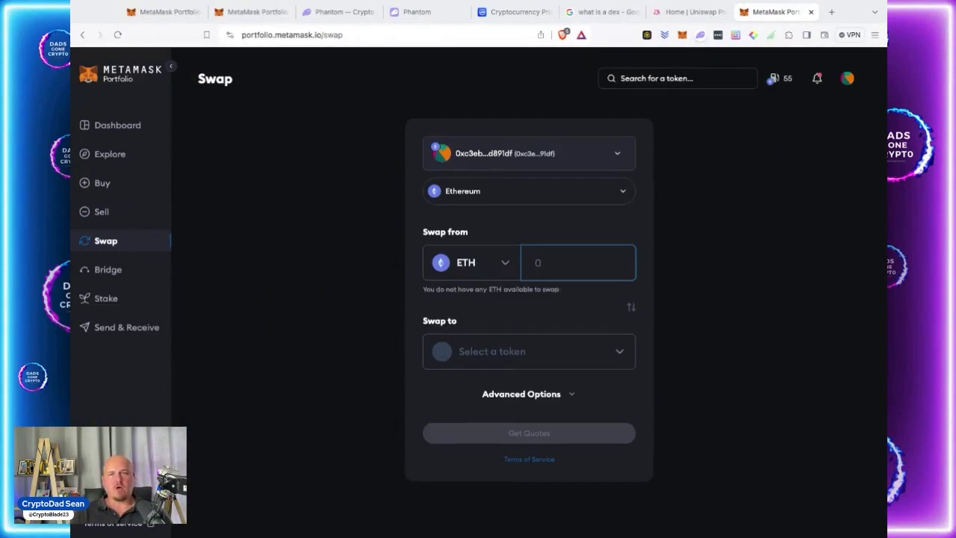
pyautogui.click(620, 194)
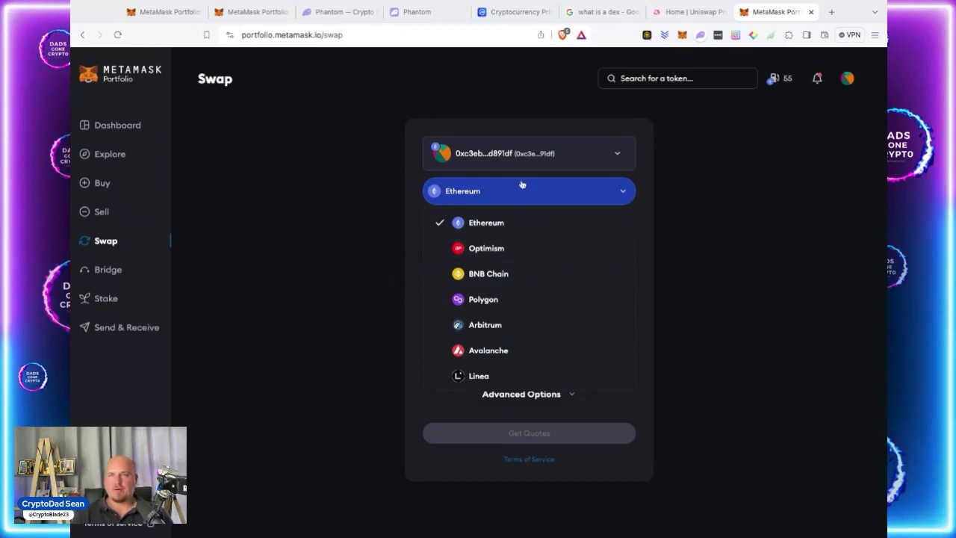
pyautogui.click(542, 198)
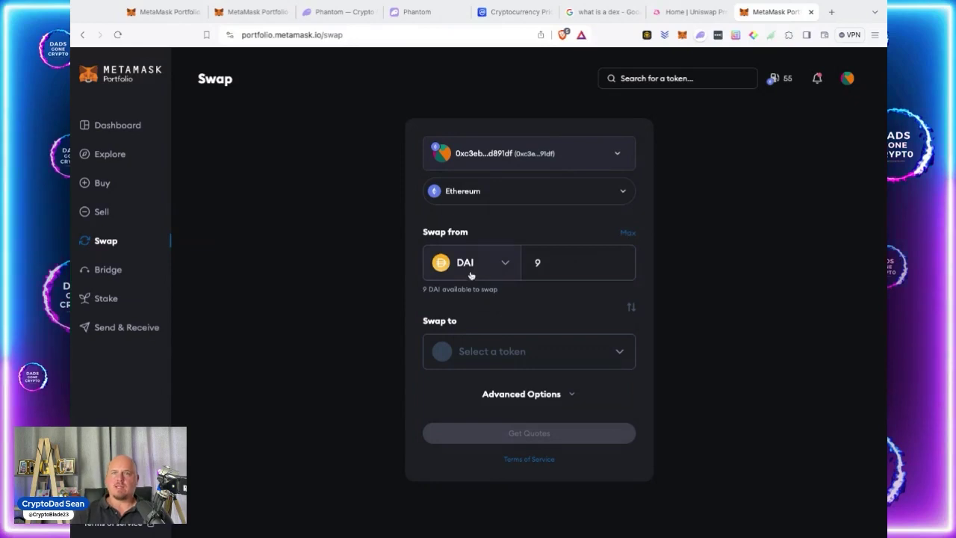
# Choose LINK as the token to receive in the swap
pyautogui.click(619, 351)
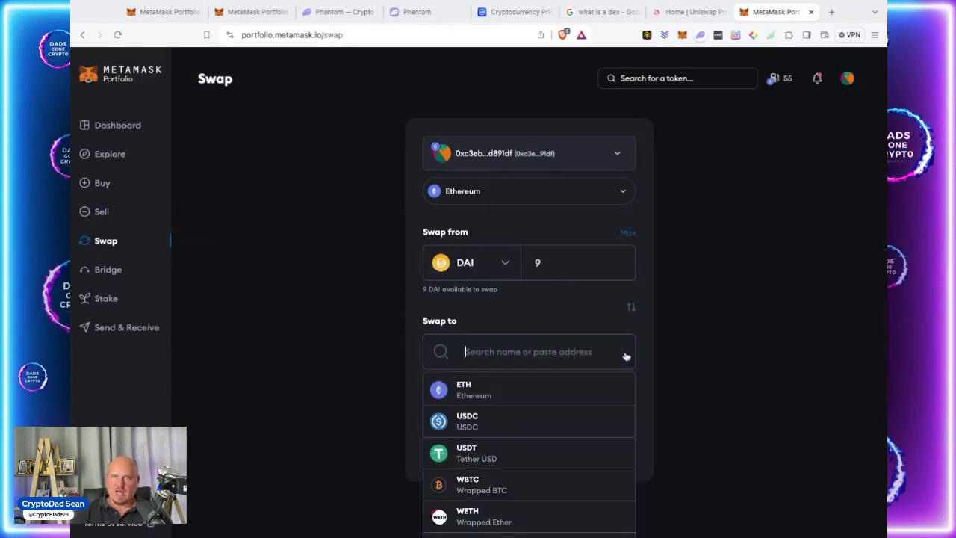
pyautogui.scroll(-2, 566, 444)
pyautogui.scroll(-2, 566, 445)
pyautogui.scroll(2, 565, 445)
pyautogui.click(542, 418)
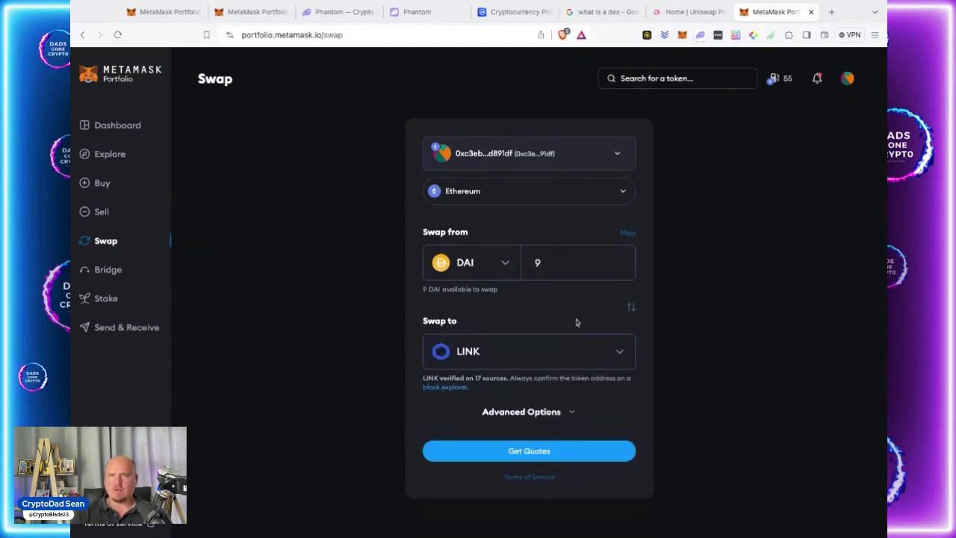
# Check the slippage tolerance in the advanced options and request quotes for the DAI to LINK swap
pyautogui.click(571, 413)
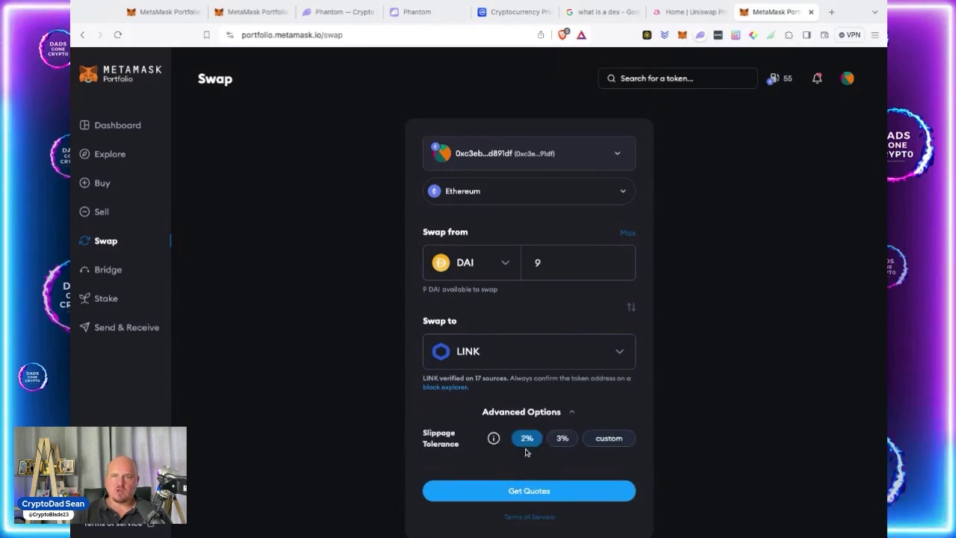
pyautogui.click(570, 411)
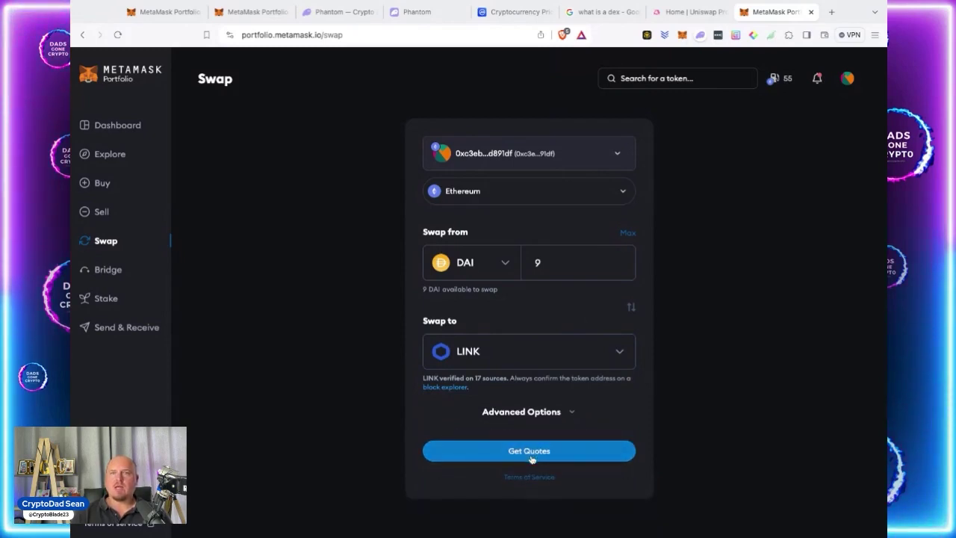
pyautogui.click(530, 451)
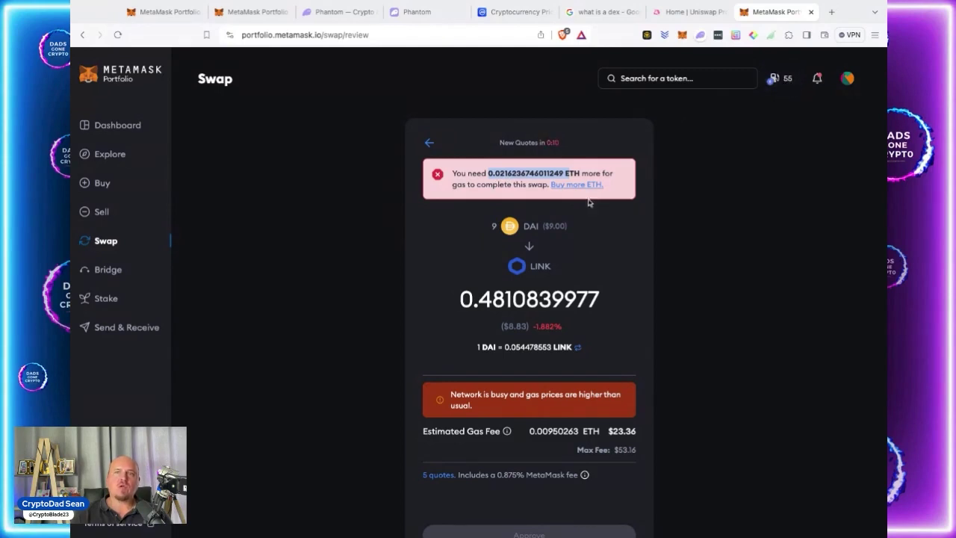
# Review the swap quote, inspect the details of the first offer in the quotes overview and close them
pyautogui.scroll(-2, 632, 466)
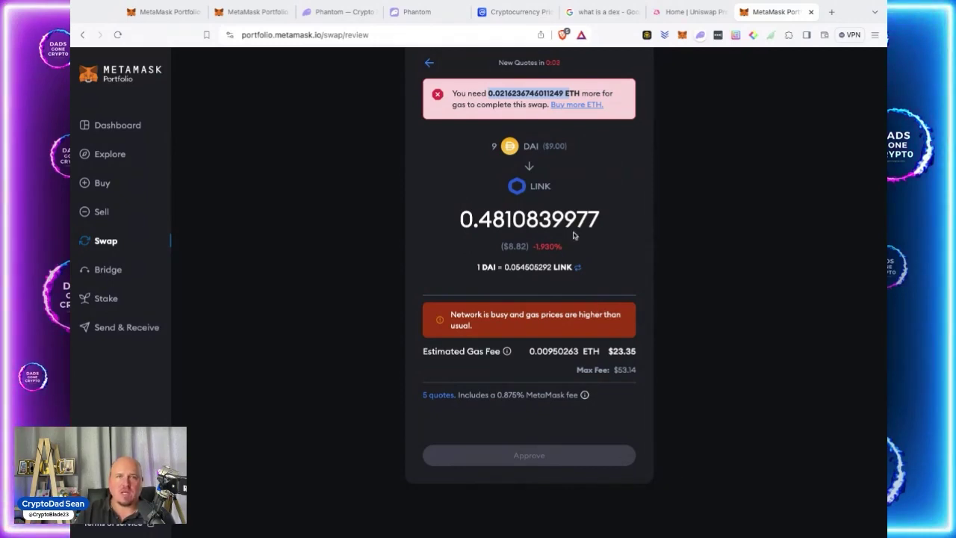
pyautogui.click(678, 340)
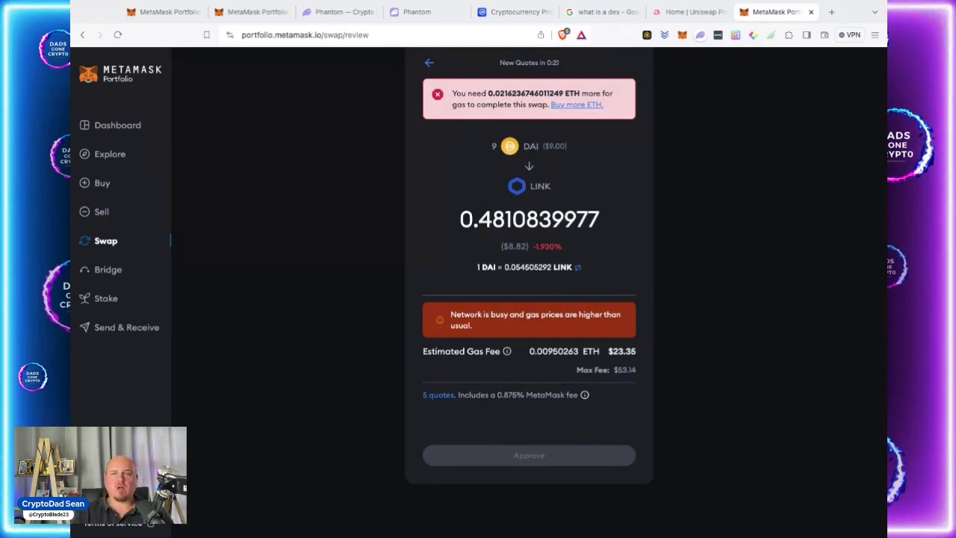
pyautogui.click(437, 396)
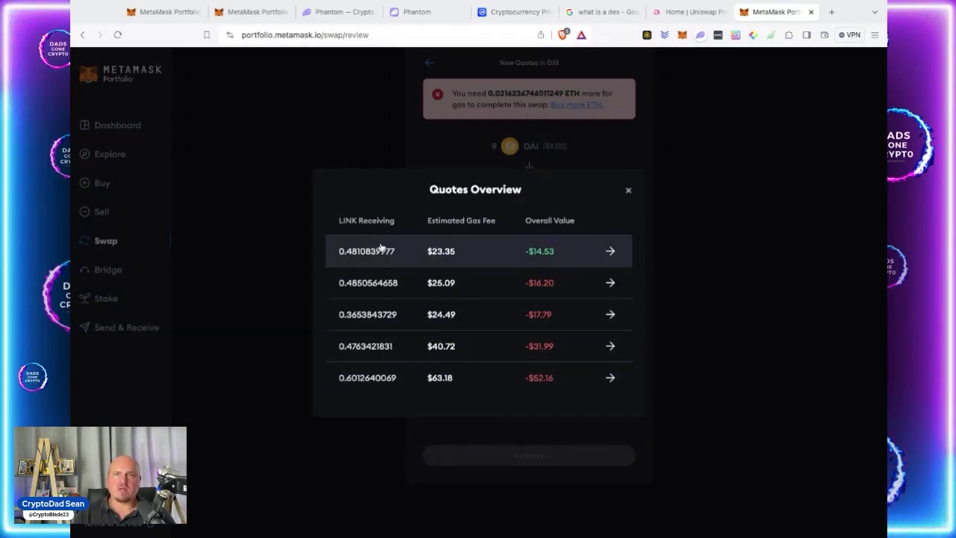
pyautogui.click(501, 252)
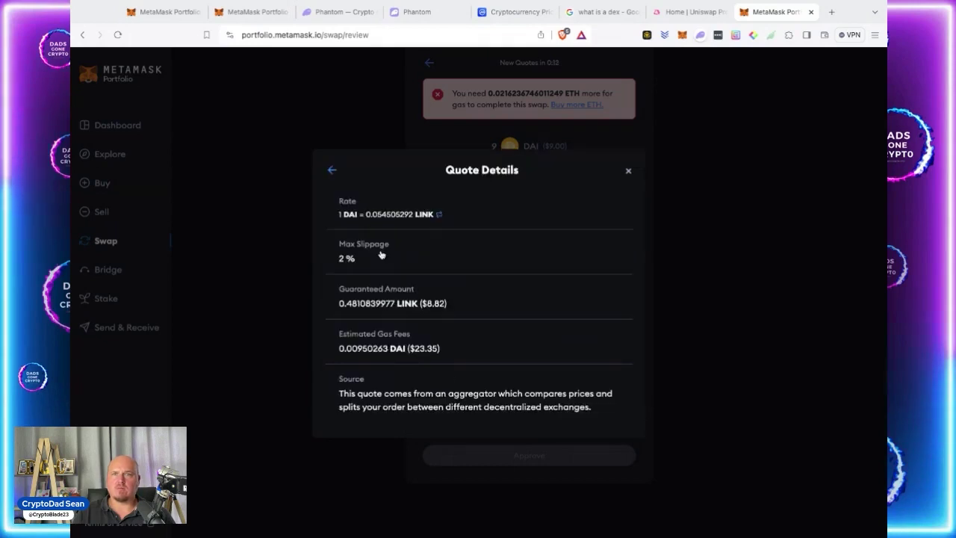
pyautogui.click(628, 171)
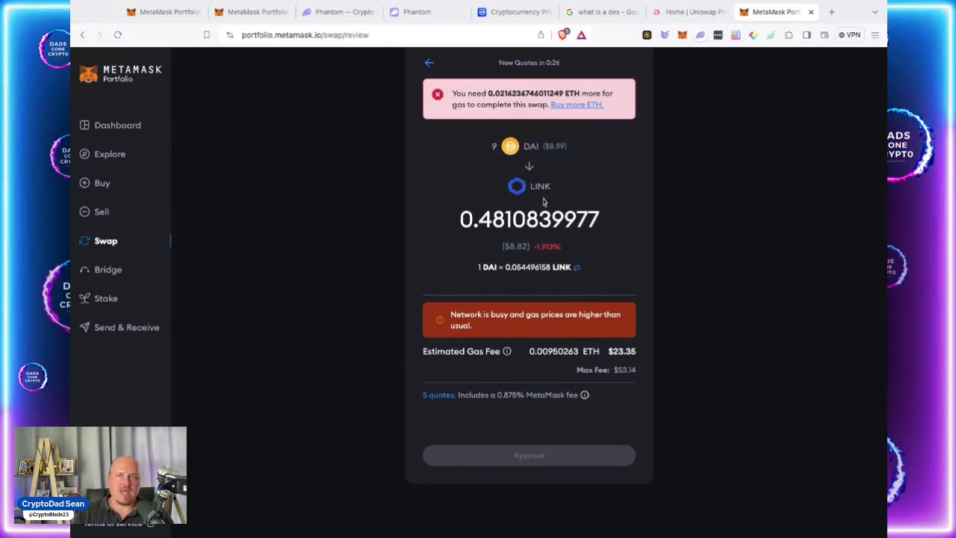
# Open the token bridge, dismiss the first-time introduction and set BNB Chain as the destination network
pyautogui.click(108, 269)
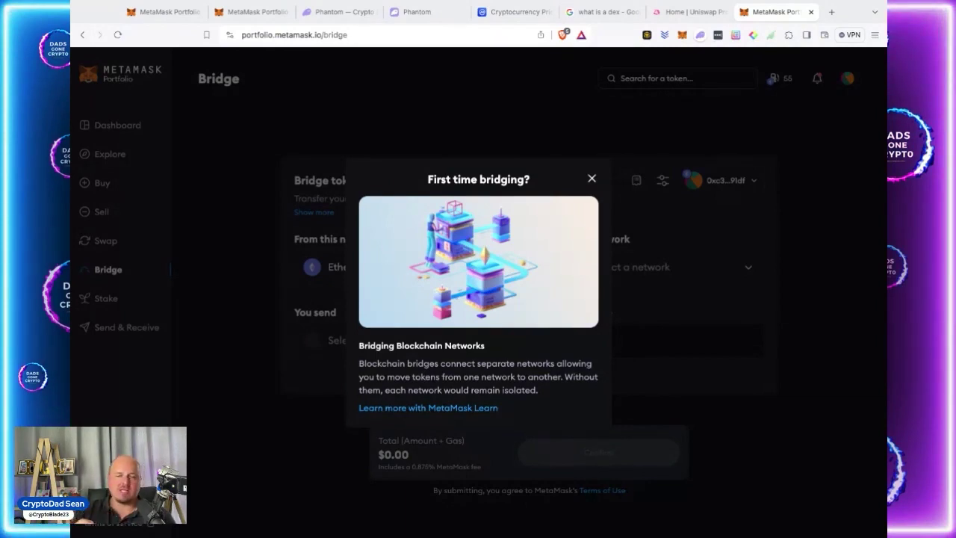
pyautogui.click(592, 179)
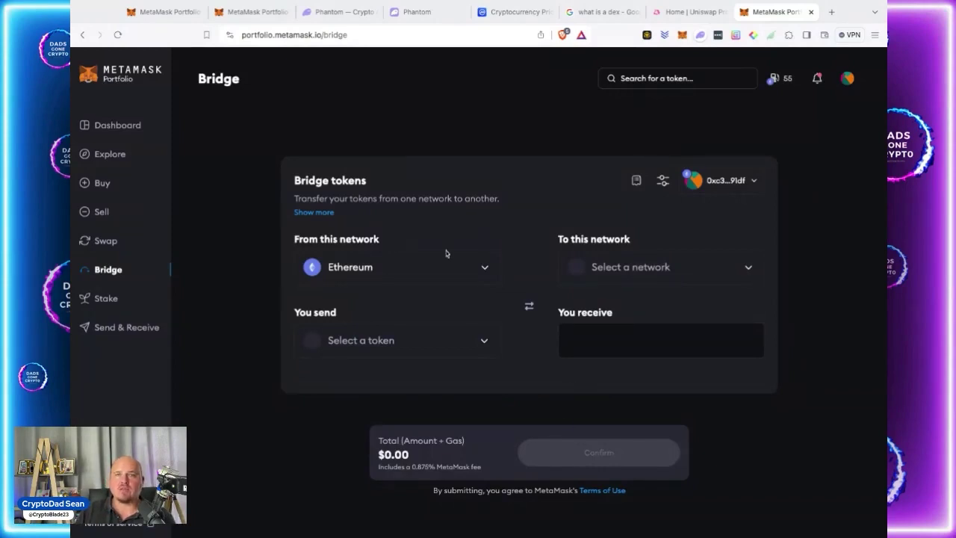
pyautogui.click(626, 277)
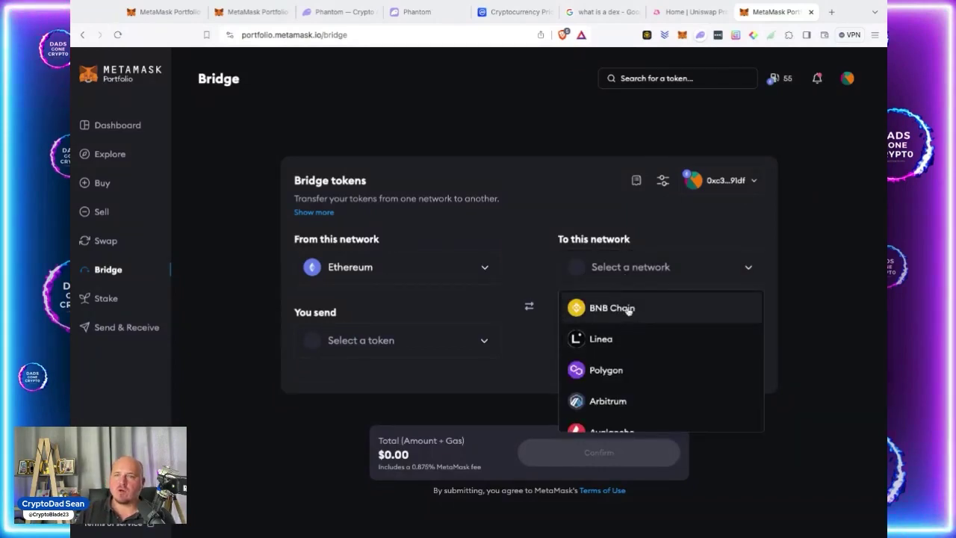
pyautogui.click(627, 310)
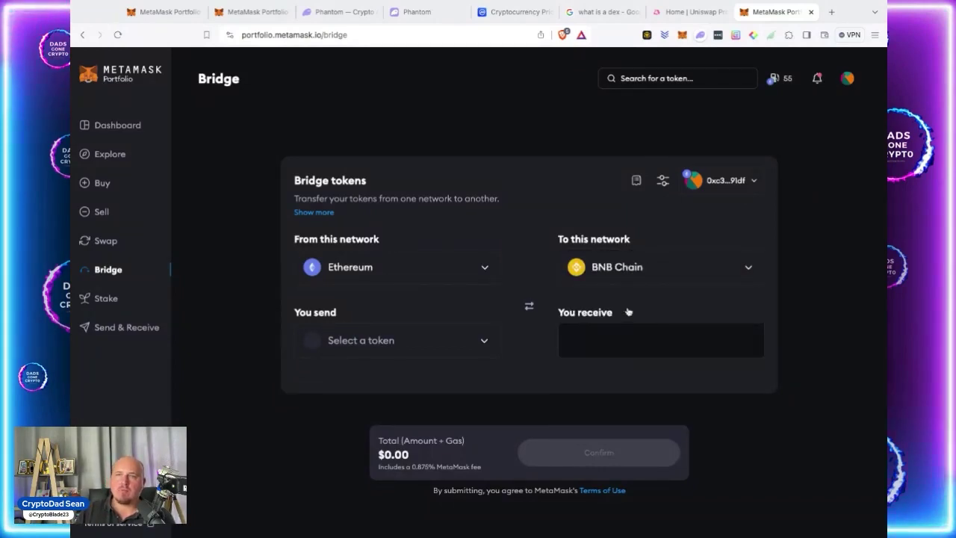
# Look through the source networks, keep Ethereum and select DAI as the token to send
pyautogui.click(484, 340)
pyautogui.click(485, 267)
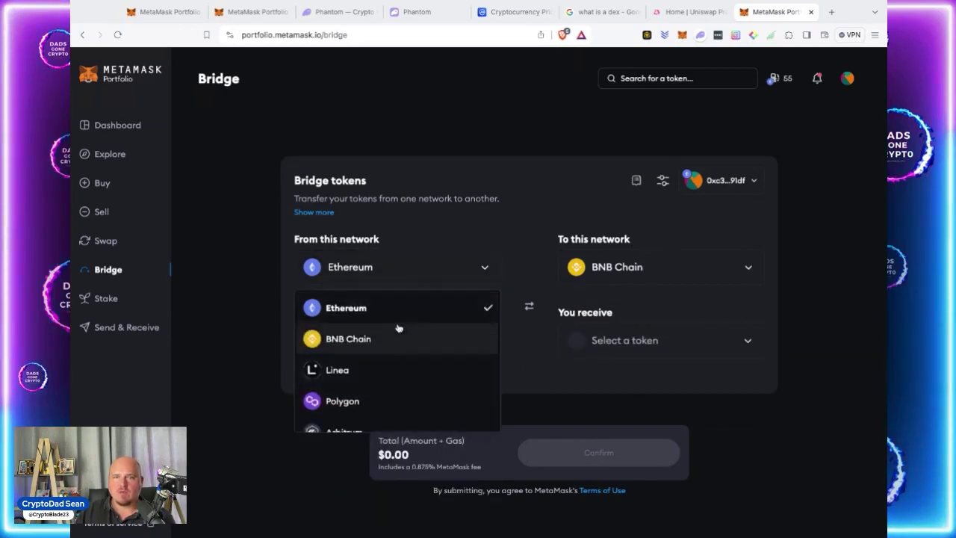
pyautogui.scroll(-3, 399, 403)
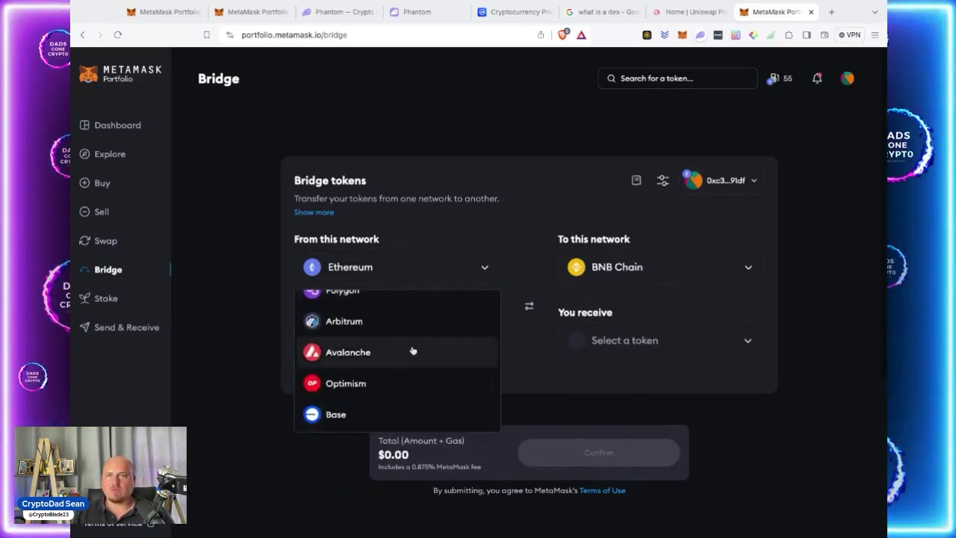
pyautogui.scroll(5, 412, 361)
pyautogui.click(382, 308)
pyautogui.click(484, 339)
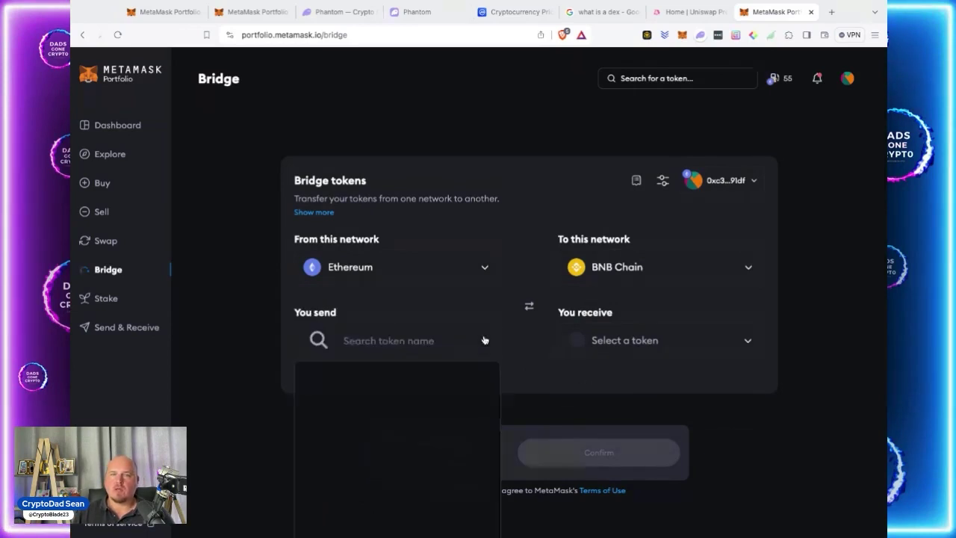
pyautogui.click(419, 378)
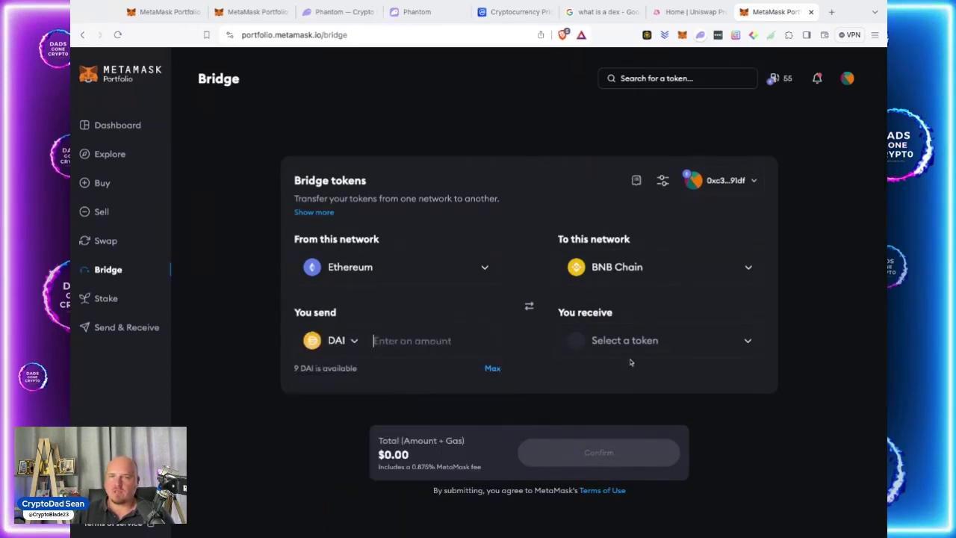
# Select BNB as the token to receive and use the maximum available DAI as the amount to send
pyautogui.click(708, 345)
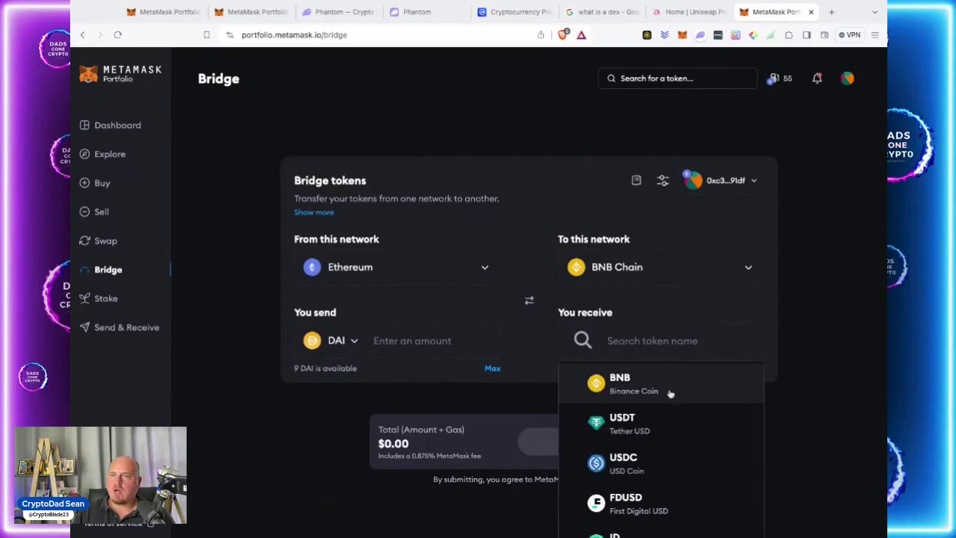
pyautogui.click(670, 388)
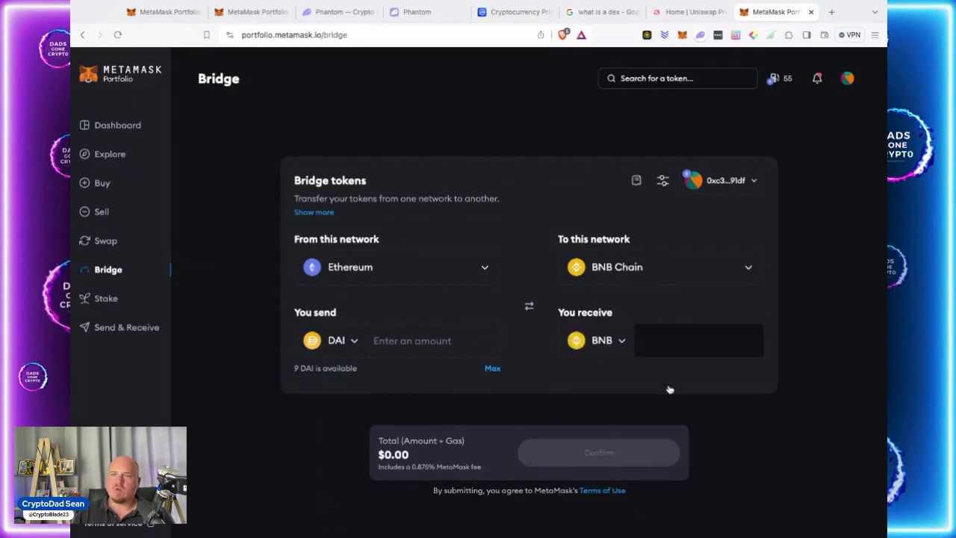
pyautogui.click(494, 368)
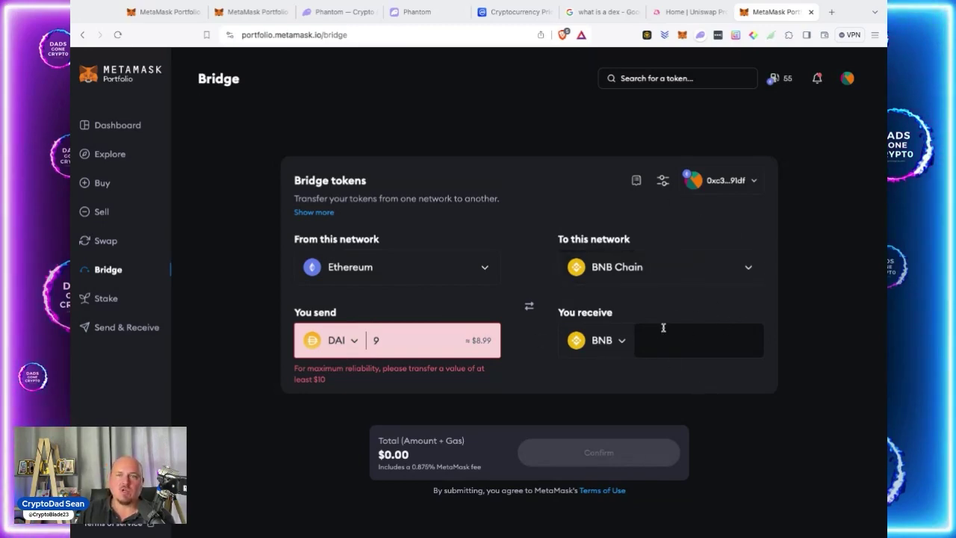
# Browse the destination networks for the bridge and change the destination to Arbitrum
pyautogui.click(650, 269)
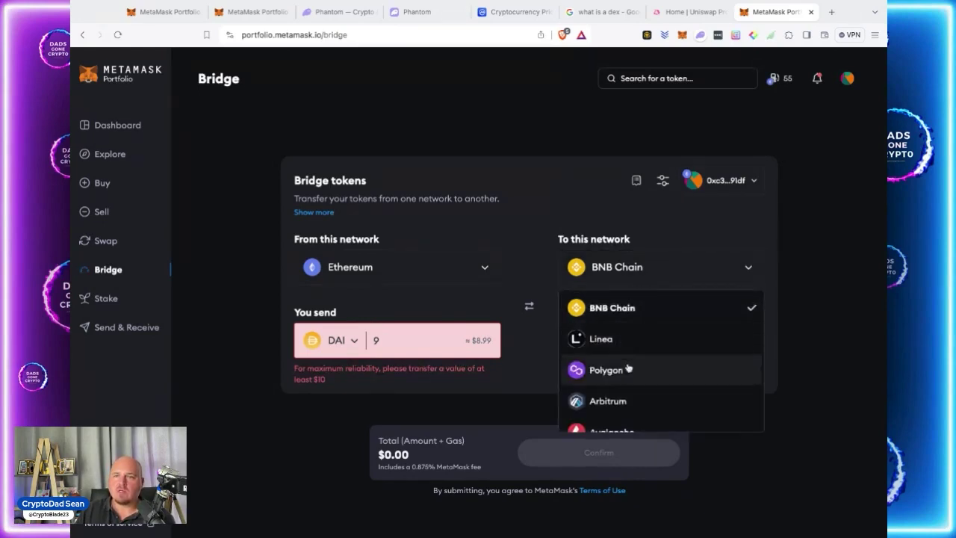
pyautogui.scroll(-3, 628, 367)
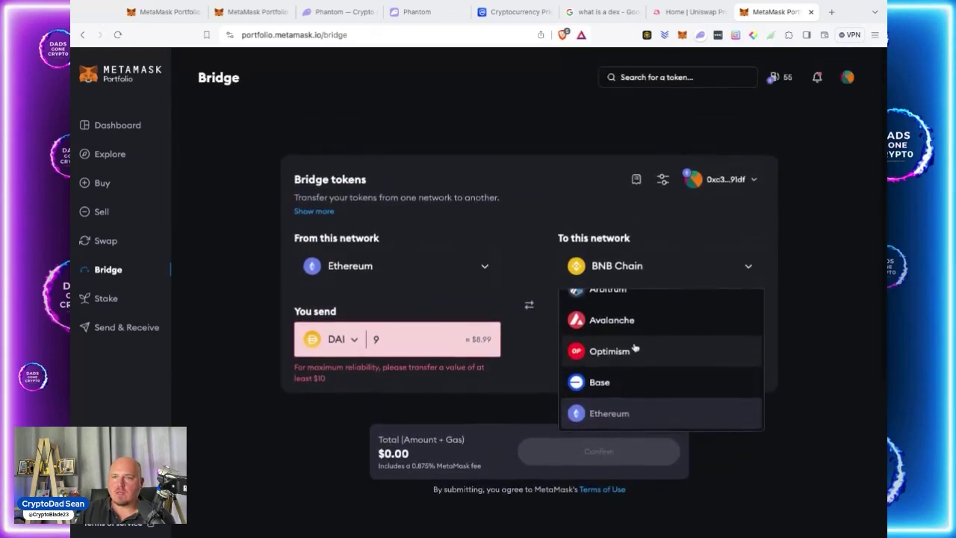
pyautogui.scroll(2, 634, 351)
pyautogui.scroll(2, 633, 347)
pyautogui.click(632, 361)
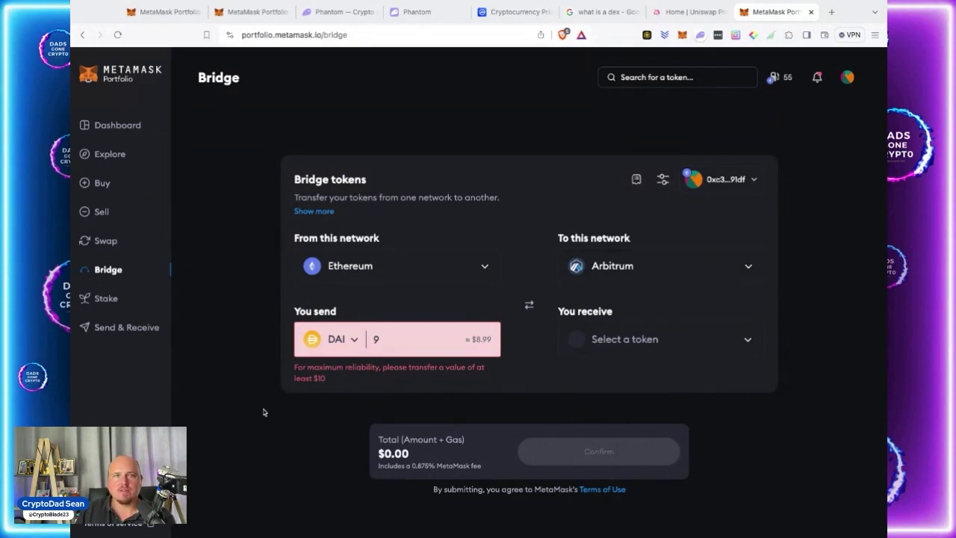
# Open the validator staking page, dismiss the information tip and look over the staking form
pyautogui.click(108, 298)
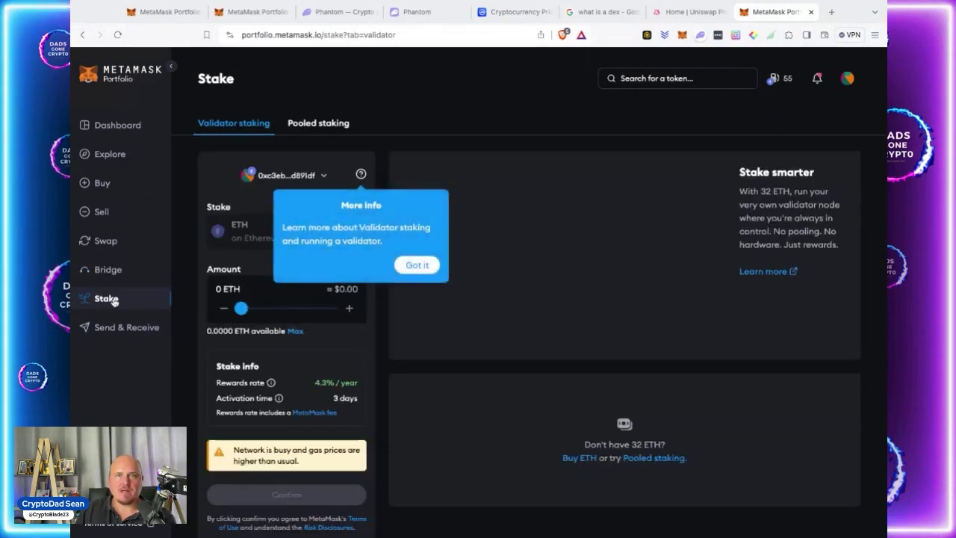
pyautogui.click(416, 266)
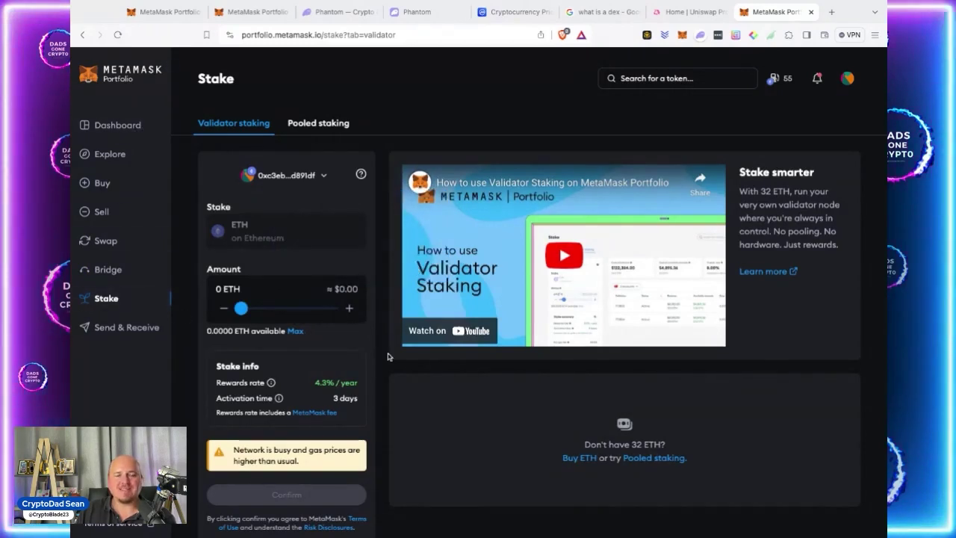
pyautogui.scroll(-1, 388, 357)
pyautogui.scroll(1, 387, 356)
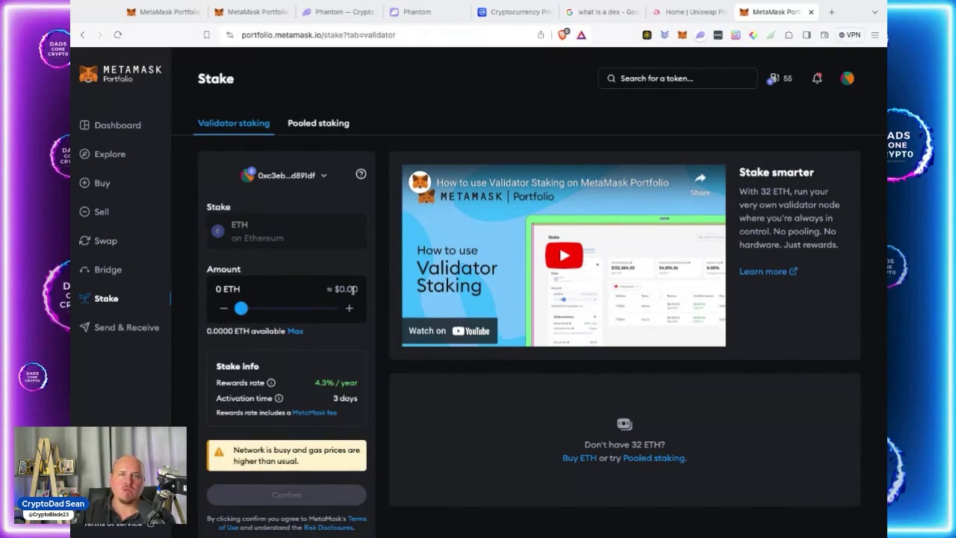
# Raise the validator staking amount to 64 ETH and reduce it to 32 ETH
pyautogui.click(349, 309)
pyautogui.click(349, 309)
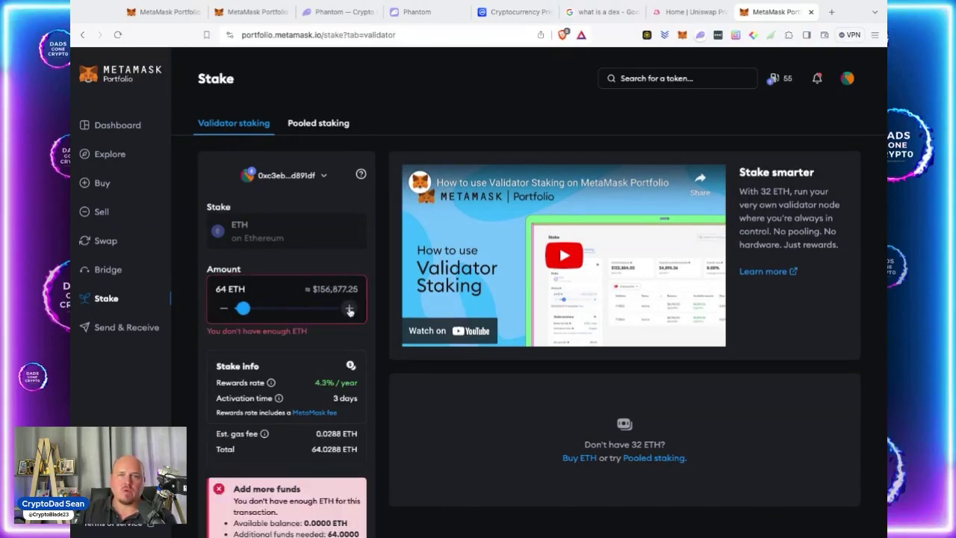
pyautogui.click(224, 307)
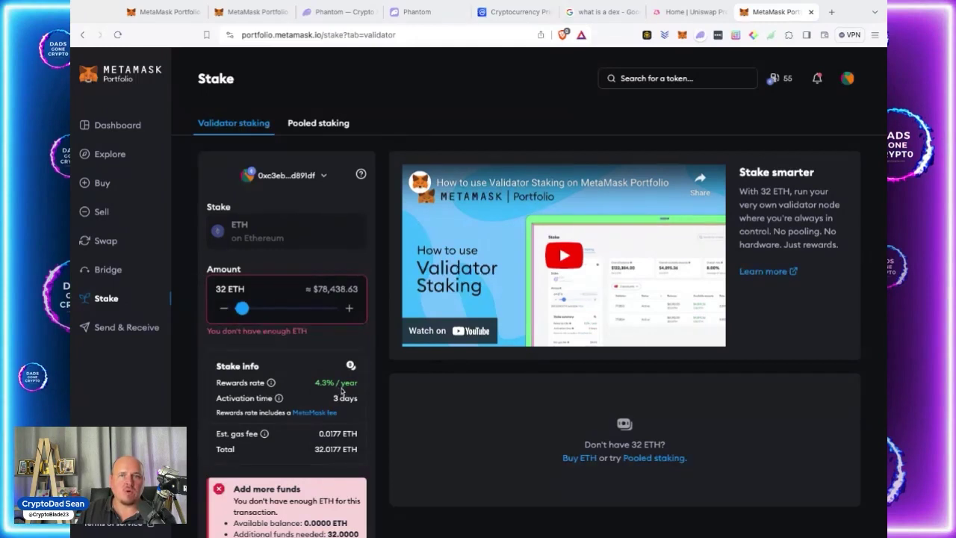
# Increase the validator staking amount in 32 ETH increments up to 704 ETH
pyautogui.click(348, 308)
pyautogui.click(348, 307)
pyautogui.click(348, 308)
pyautogui.click(348, 308)
pyautogui.click(348, 308)
pyautogui.click(348, 308)
pyautogui.click(348, 308)
pyautogui.click(348, 307)
pyautogui.click(348, 307)
pyautogui.click(348, 307)
pyautogui.click(348, 307)
pyautogui.click(348, 307)
pyautogui.click(348, 308)
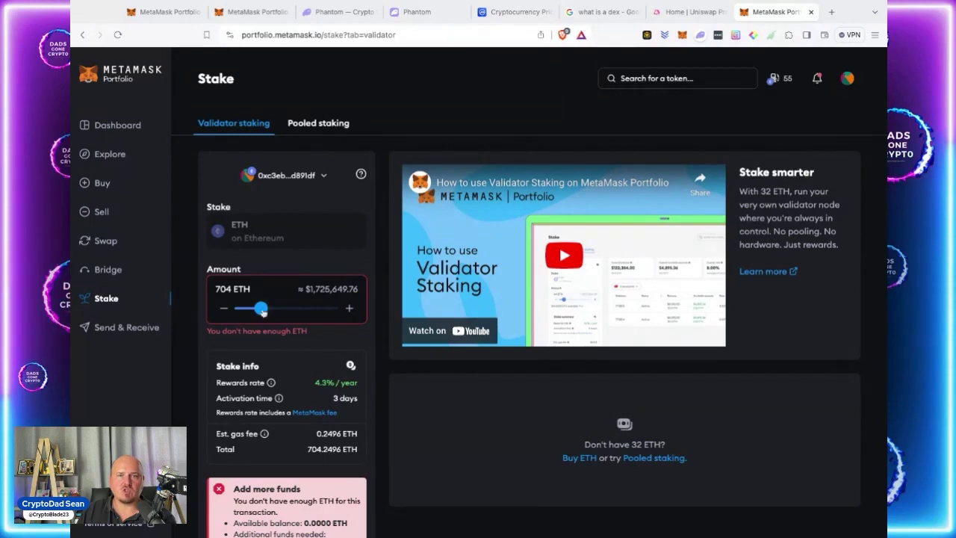
# Set the validator staking amount back to 32 ETH and review the funding details below it
pyautogui.moveTo(260, 308); pyautogui.dragTo(239, 307)
pyautogui.click(349, 309)
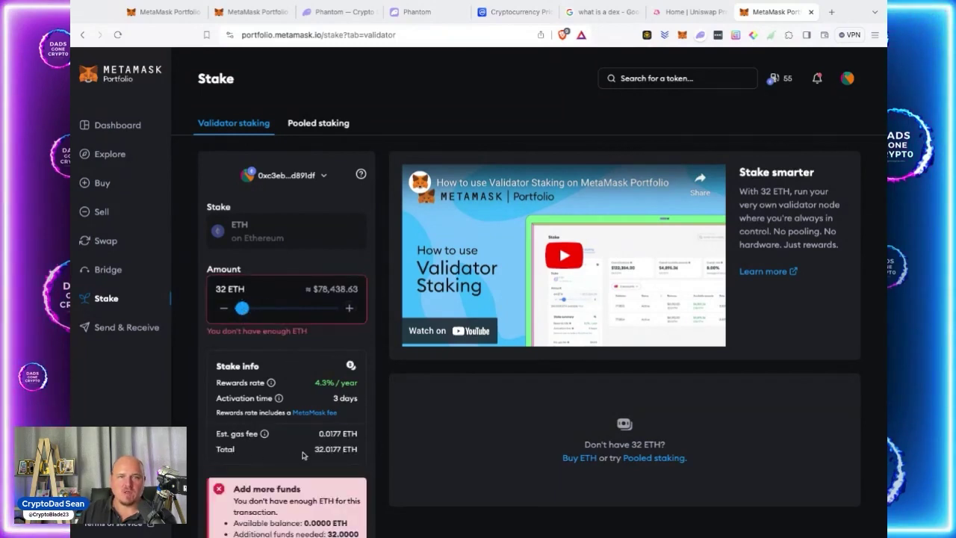
pyautogui.scroll(-2, 336, 460)
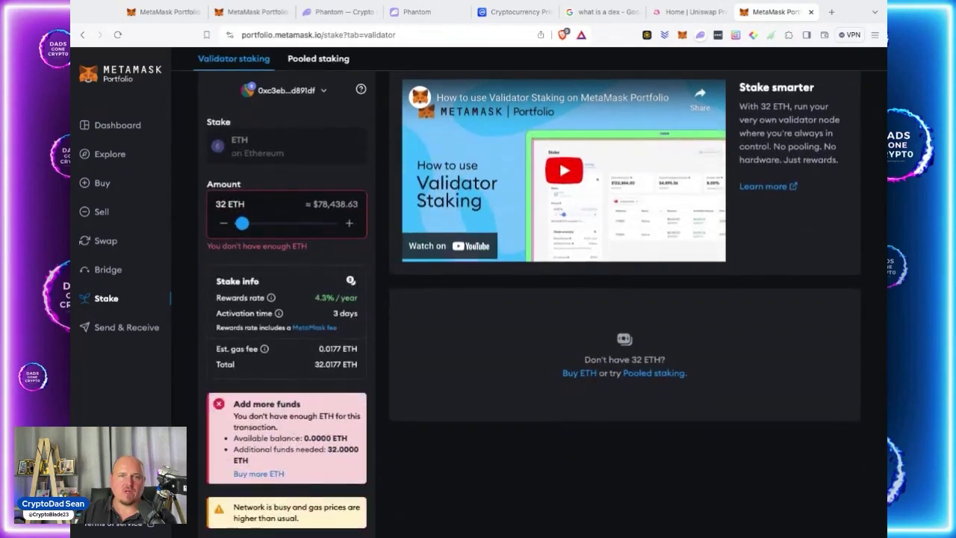
# Fill in a transfer of 1 DAI on the Send & Receive page without a recipient, and return to the portfolio dashboard
pyautogui.scroll(-2, 292, 428)
pyautogui.scroll(4, 317, 454)
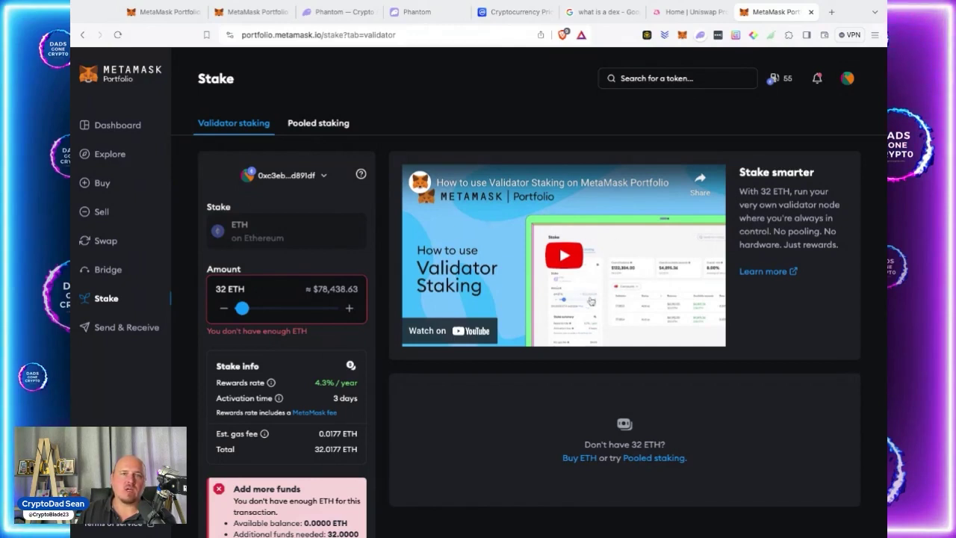
pyautogui.click(119, 327)
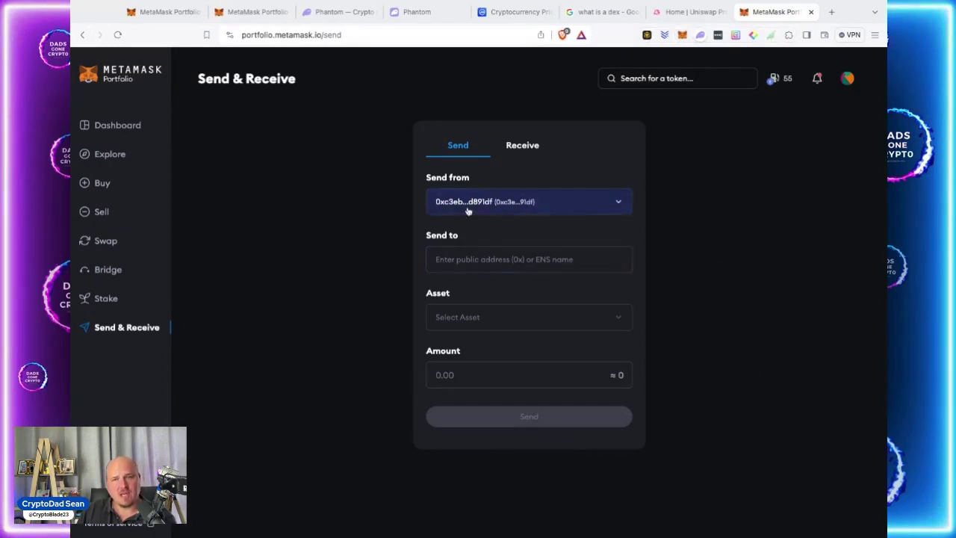
pyautogui.click(461, 260)
pyautogui.click(469, 331)
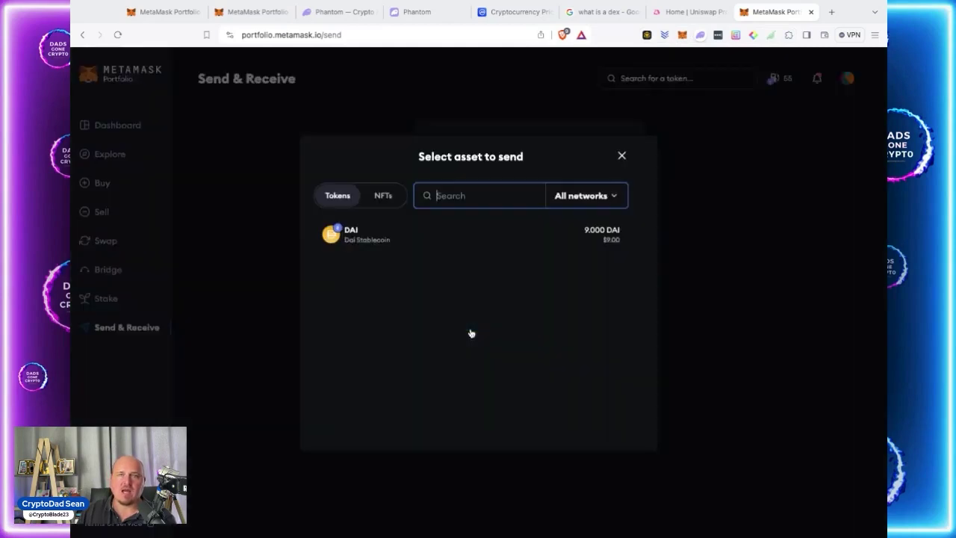
pyautogui.click(403, 239)
pyautogui.click(565, 384)
pyautogui.write('1')
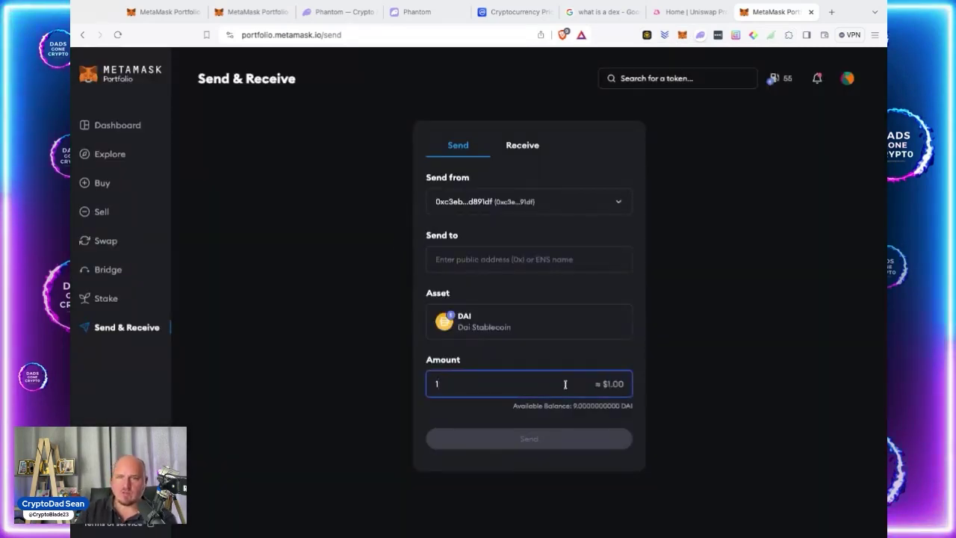
pyautogui.click(739, 382)
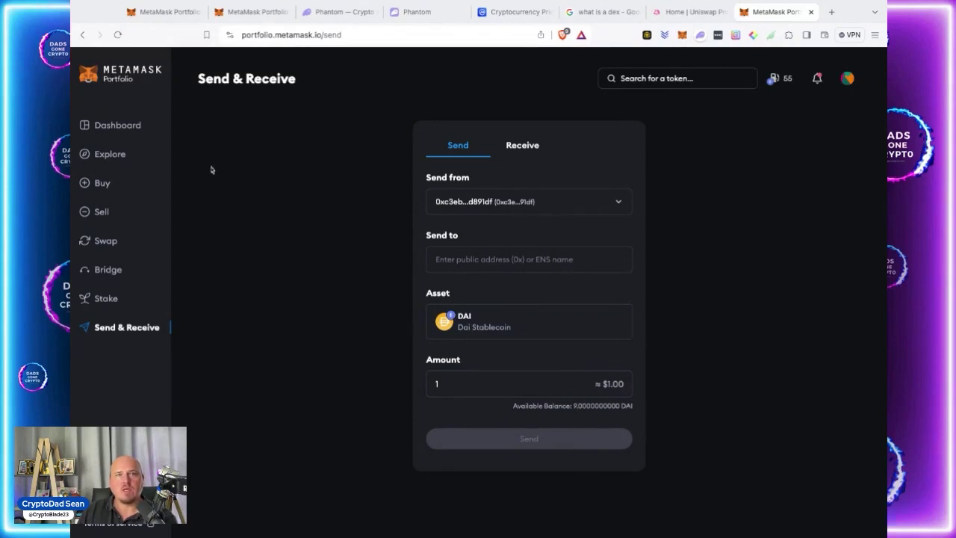
pyautogui.click(135, 127)
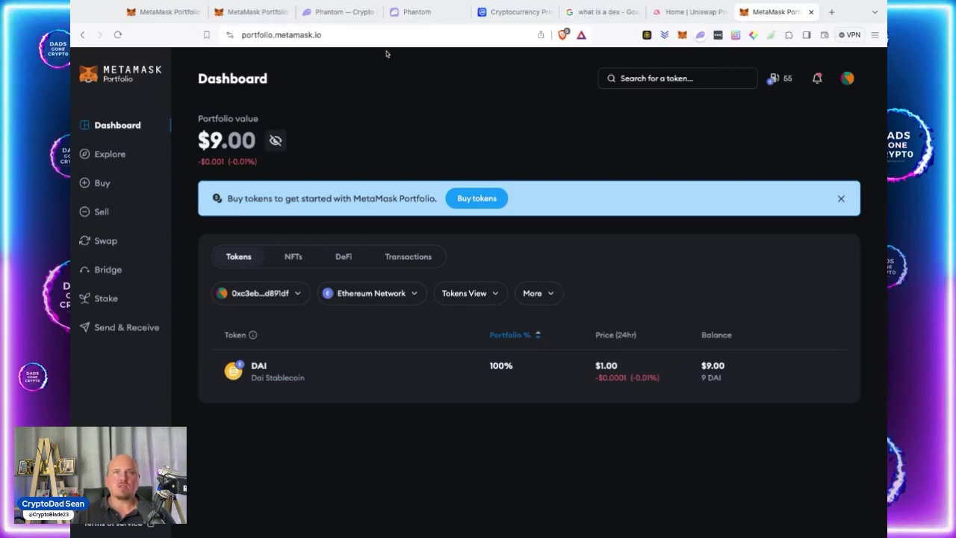
# Switch to the Phantom wallet website and look through its home page, from the wallet features to the security section
pyautogui.click(341, 18)
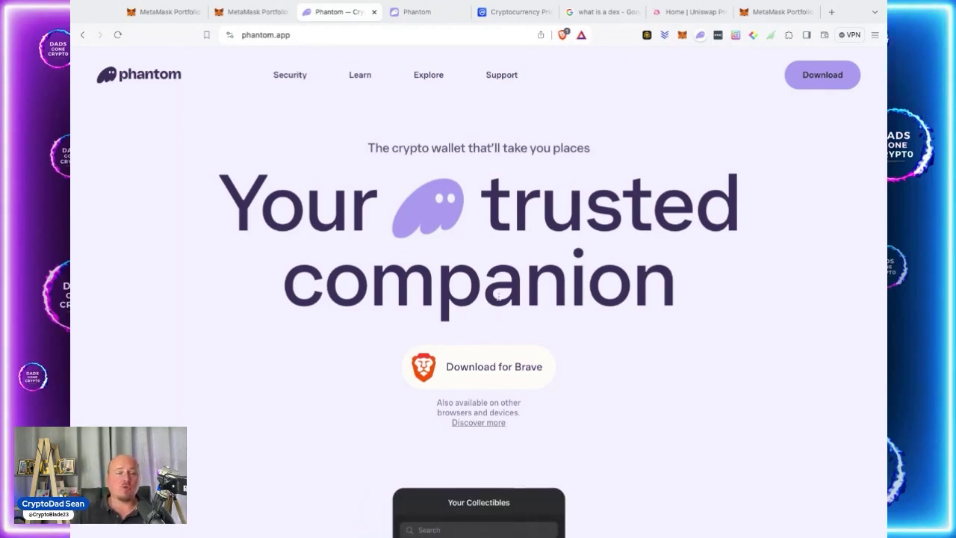
pyautogui.scroll(-2, 623, 355)
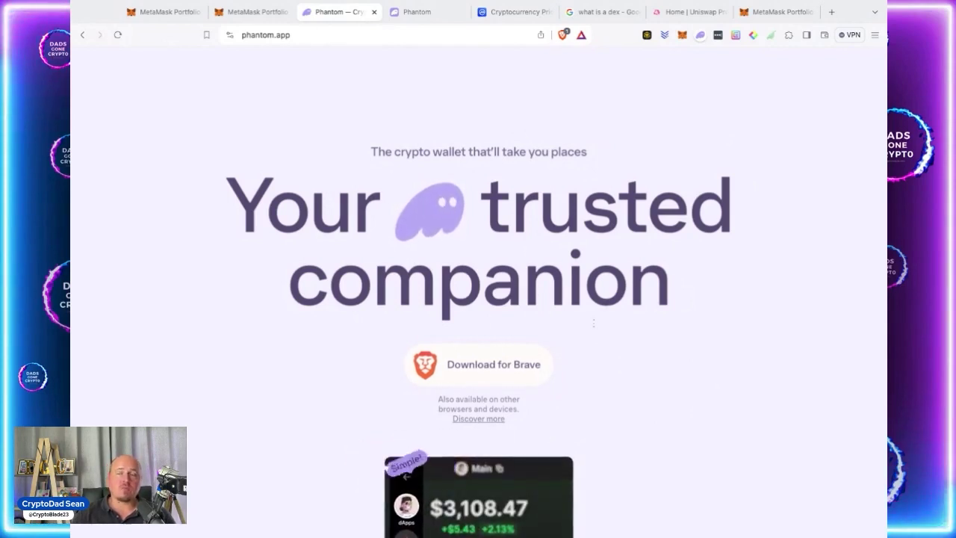
pyautogui.scroll(-3, 593, 323)
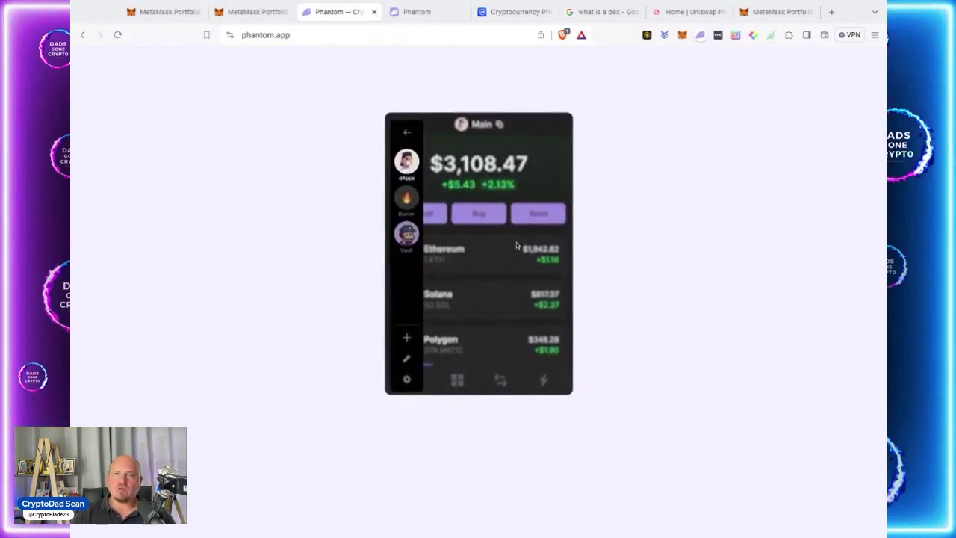
pyautogui.scroll(-3, 516, 242)
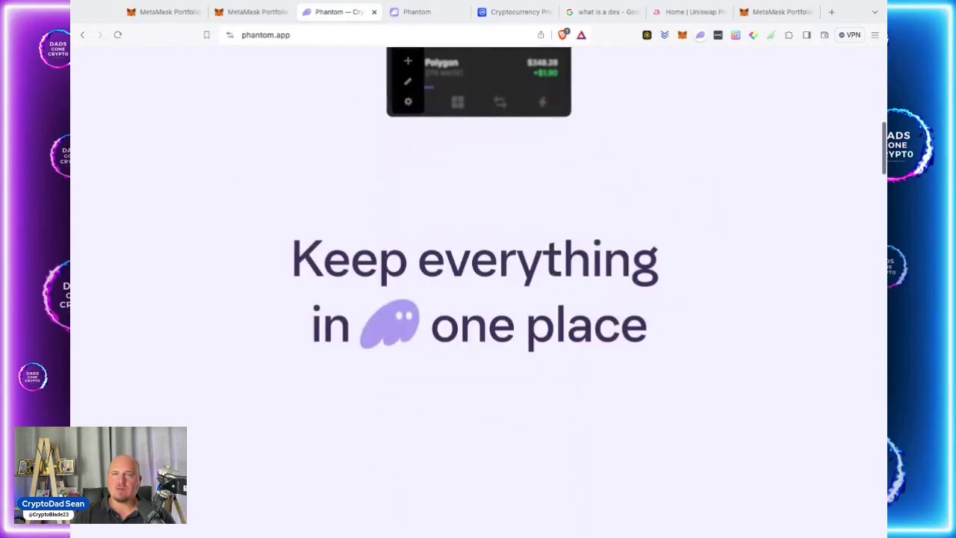
pyautogui.scroll(-5, 517, 242)
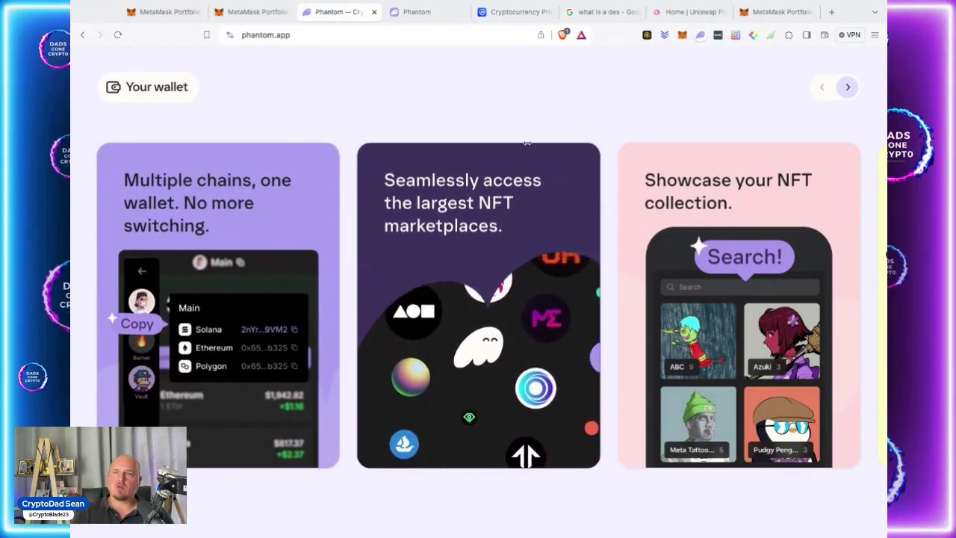
pyautogui.scroll(-5, 732, 406)
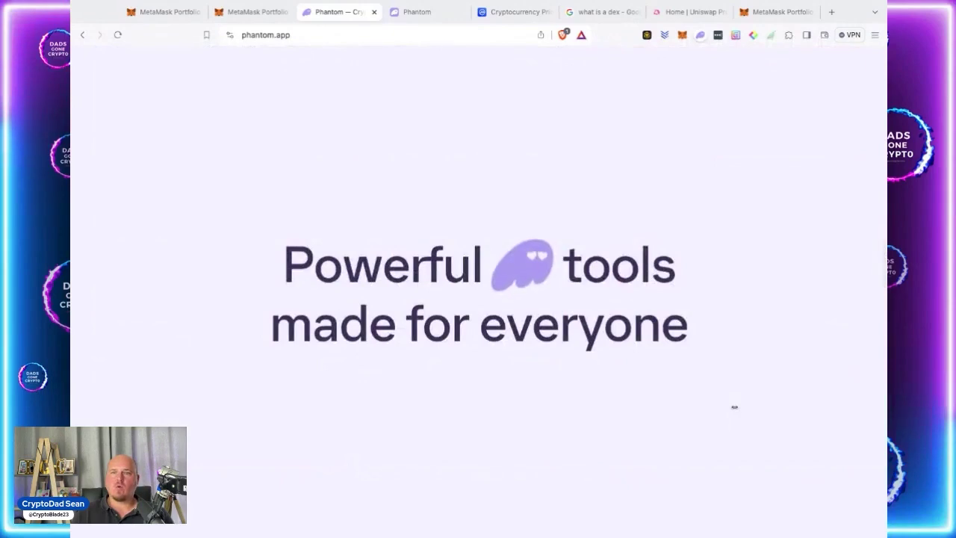
pyautogui.scroll(-3, 735, 407)
pyautogui.scroll(-8, 734, 407)
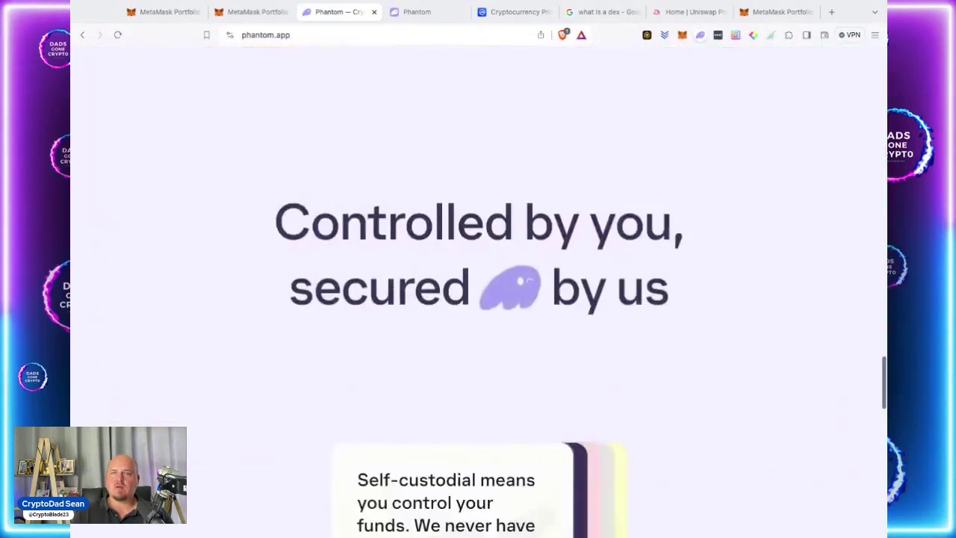
pyautogui.scroll(-5, 478, 291)
pyautogui.scroll(-5, 478, 292)
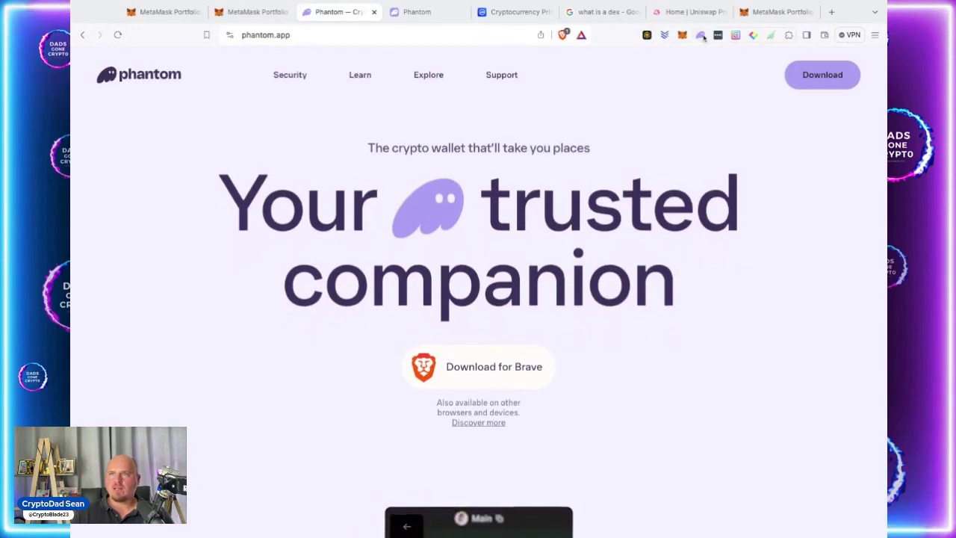
# Open Phantom's Security page and look through its wallet security and safety features down to the footer
pyautogui.click(294, 77)
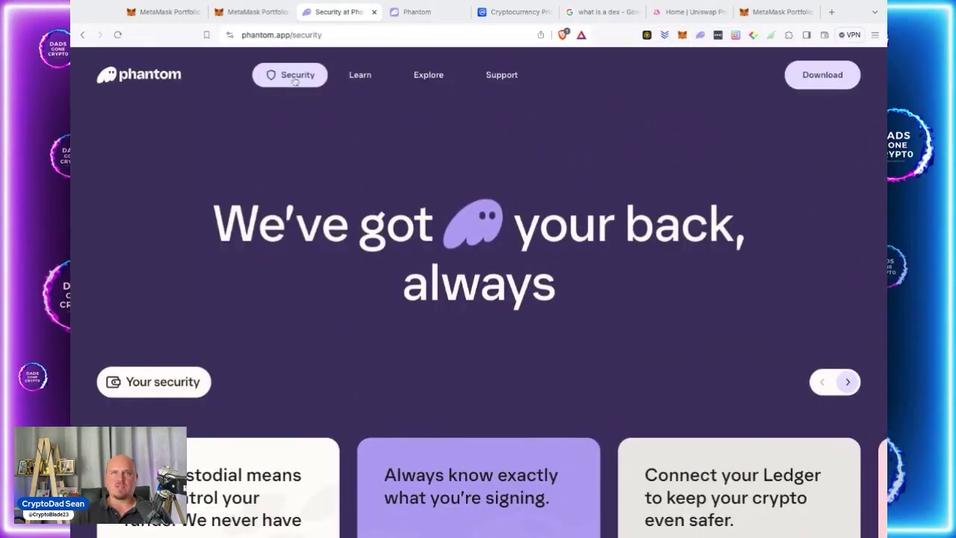
pyautogui.scroll(-4, 433, 288)
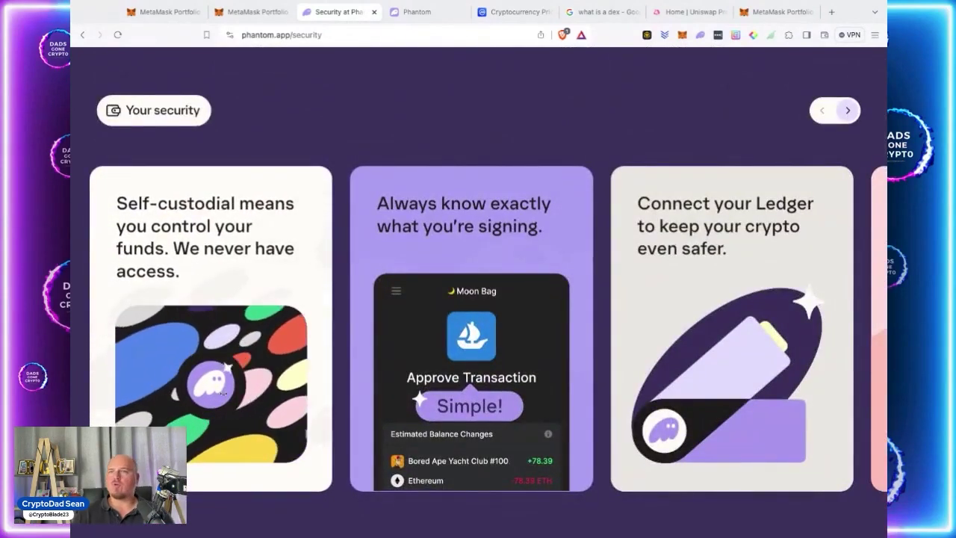
pyautogui.scroll(-3, 223, 393)
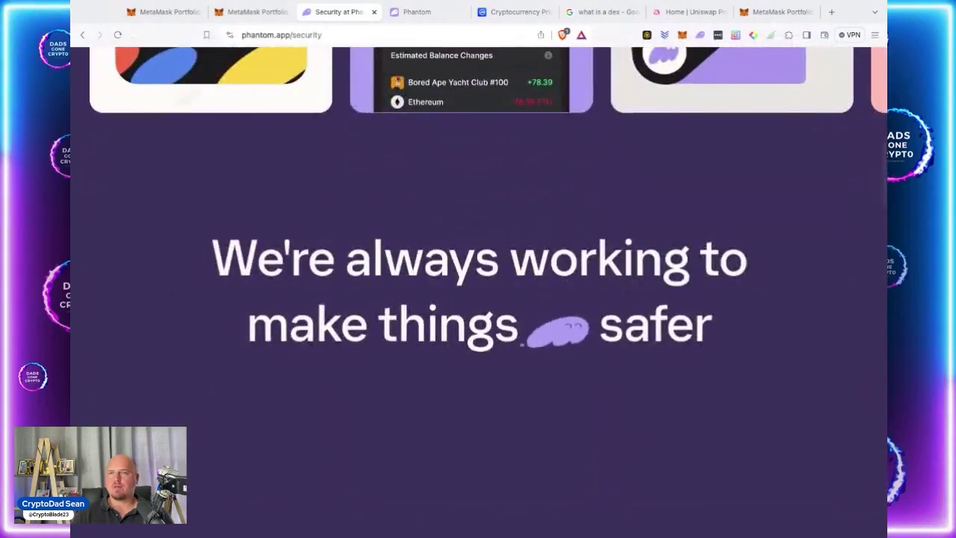
pyautogui.scroll(-3, 221, 392)
pyautogui.scroll(-15, 478, 291)
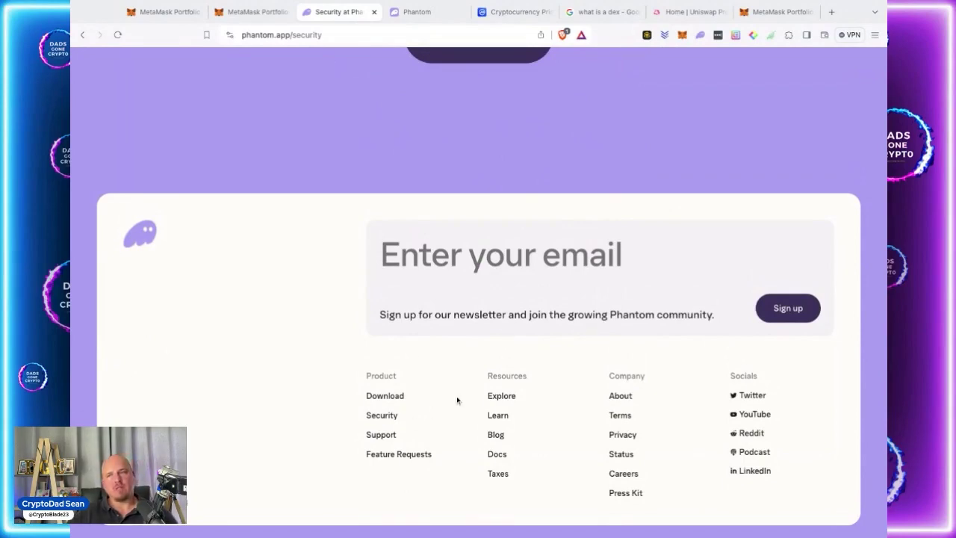
pyautogui.scroll(15, 478, 292)
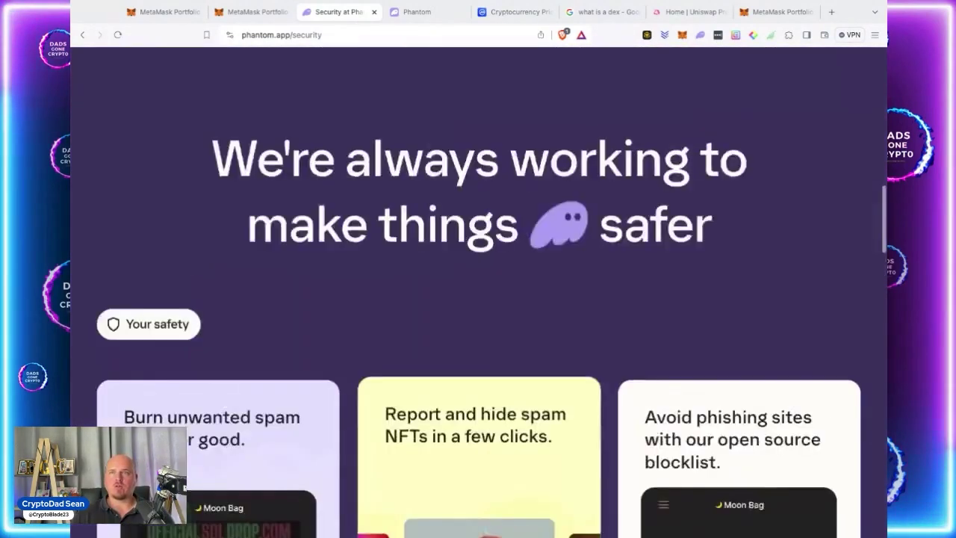
pyautogui.scroll(5, 478, 291)
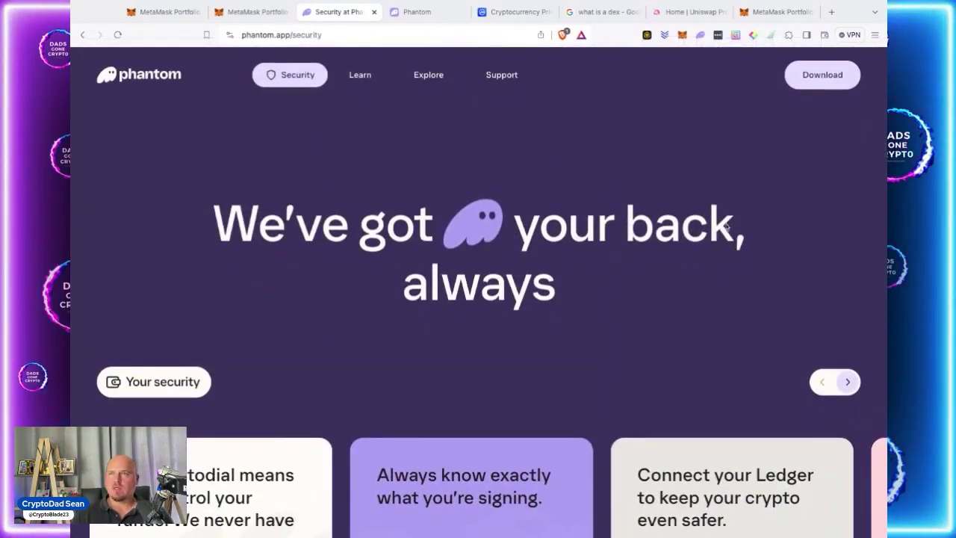
# Browse The Basics articles in the Phantom help center and return to Phantom's Security page
pyautogui.click(423, 13)
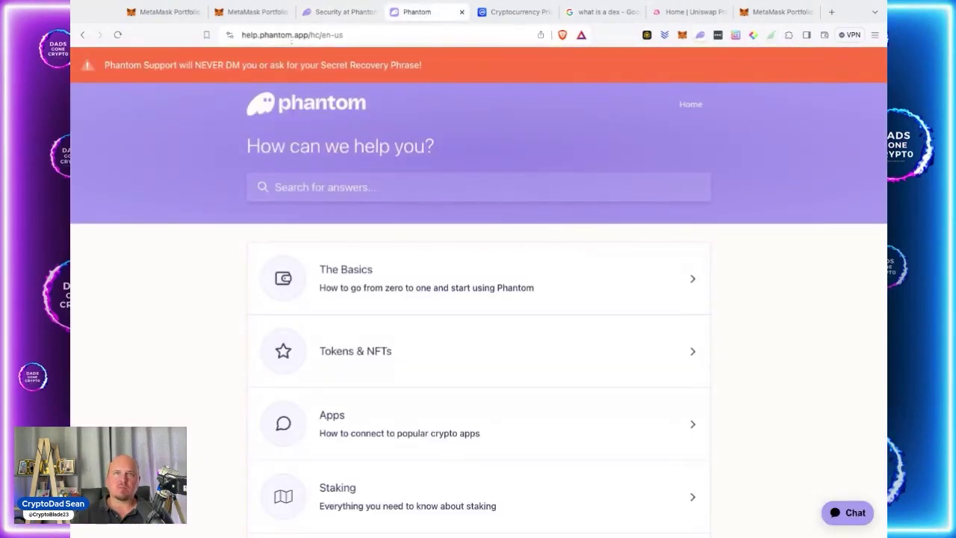
pyautogui.scroll(-1, 474, 292)
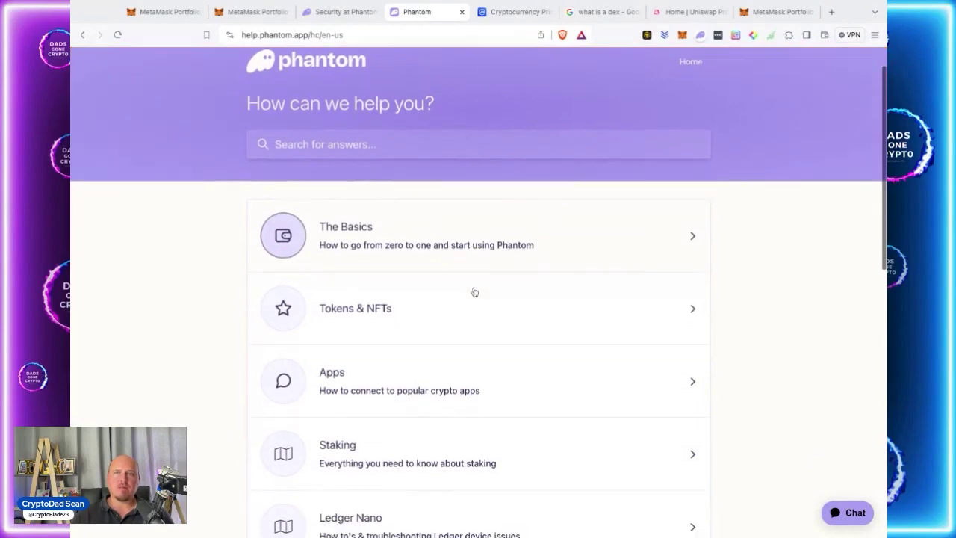
pyautogui.click(480, 239)
pyautogui.scroll(-3, 634, 260)
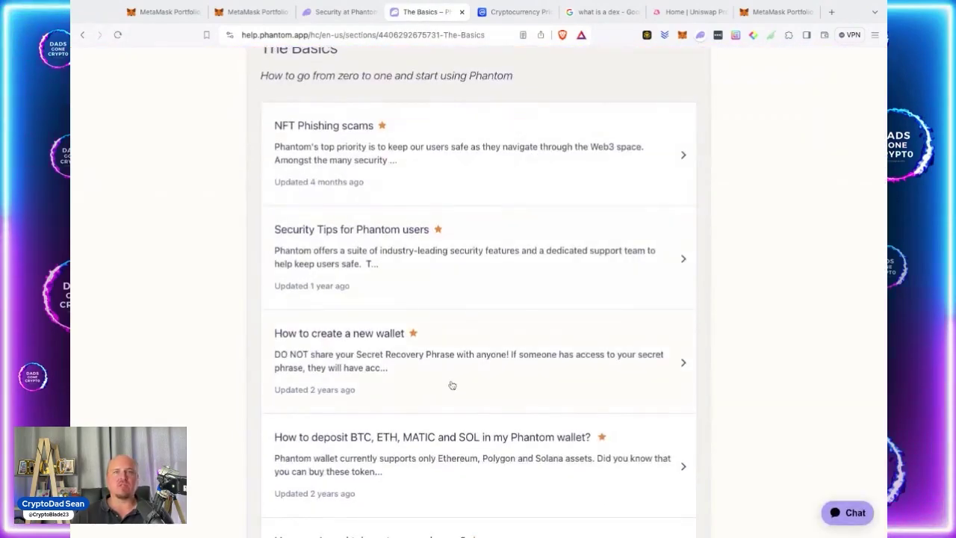
pyautogui.scroll(4, 454, 392)
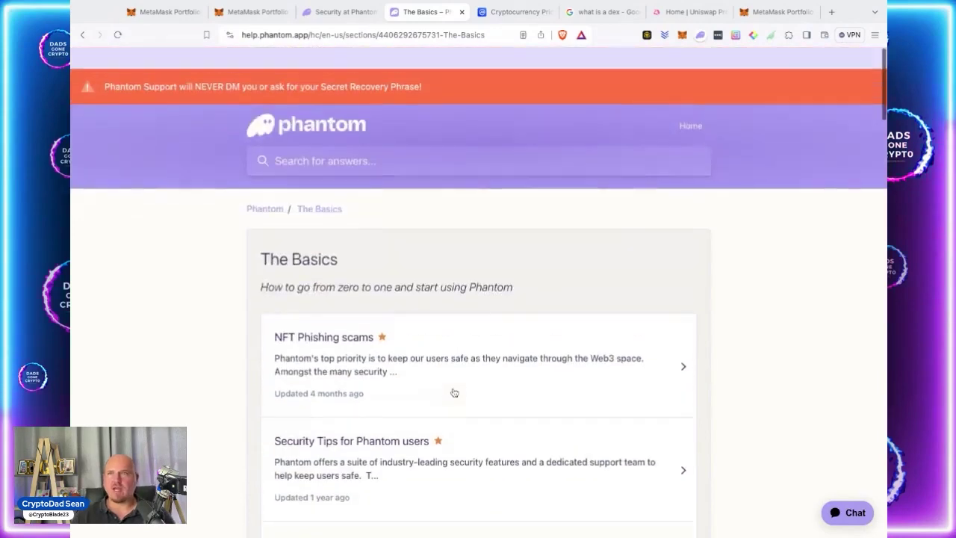
pyautogui.click(346, 15)
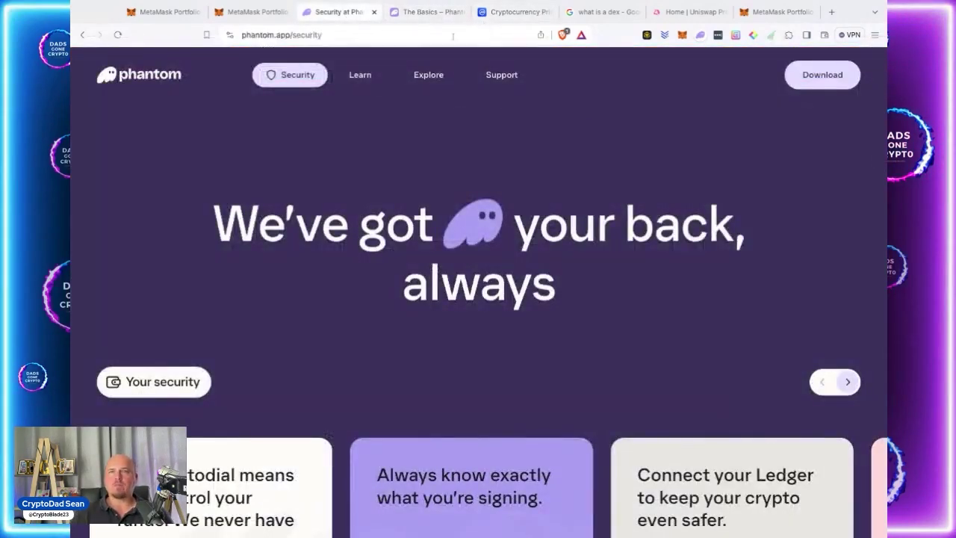
# Switch to CoinMarketCap, reload coinmarketcap.com and look over the cryptocurrency prices ranked by market cap
pyautogui.click(517, 13)
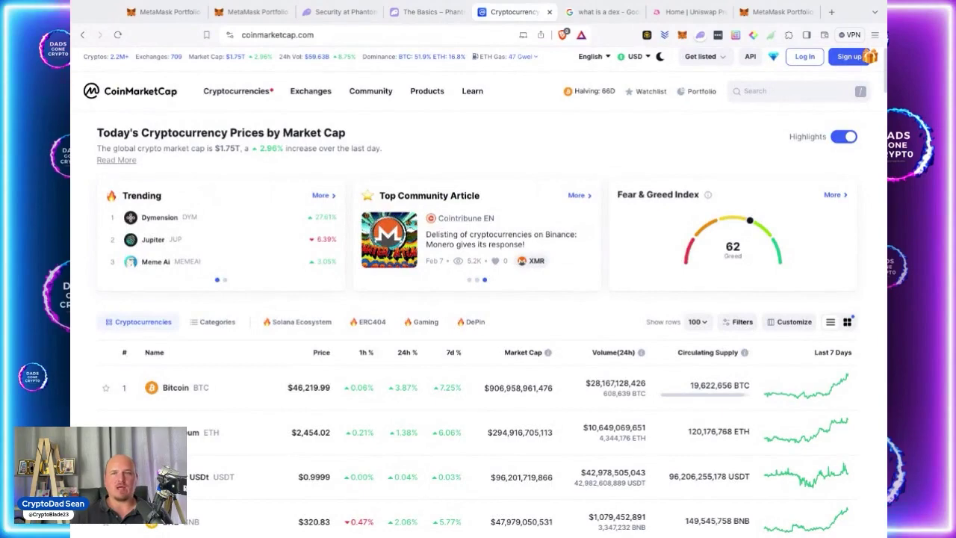
pyautogui.moveTo(446, 100)
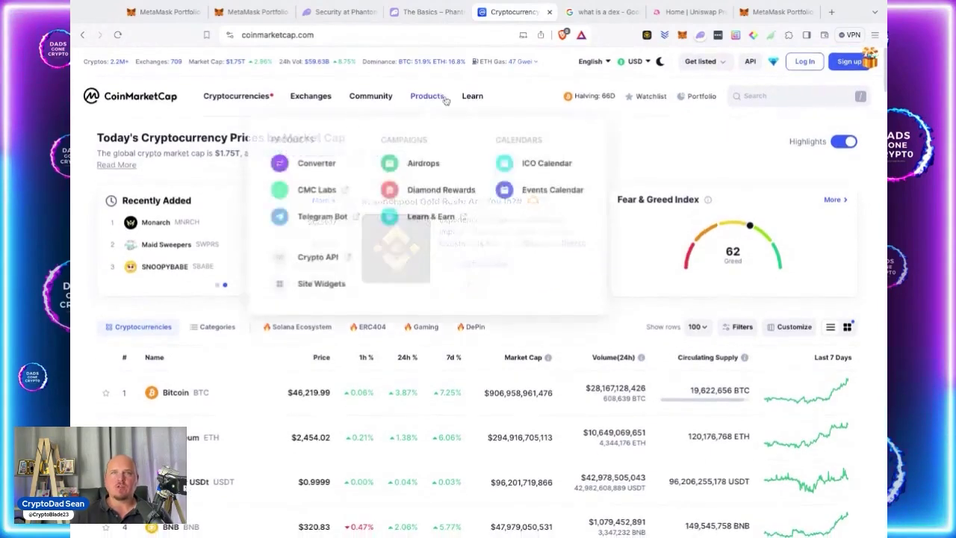
pyautogui.click(319, 35)
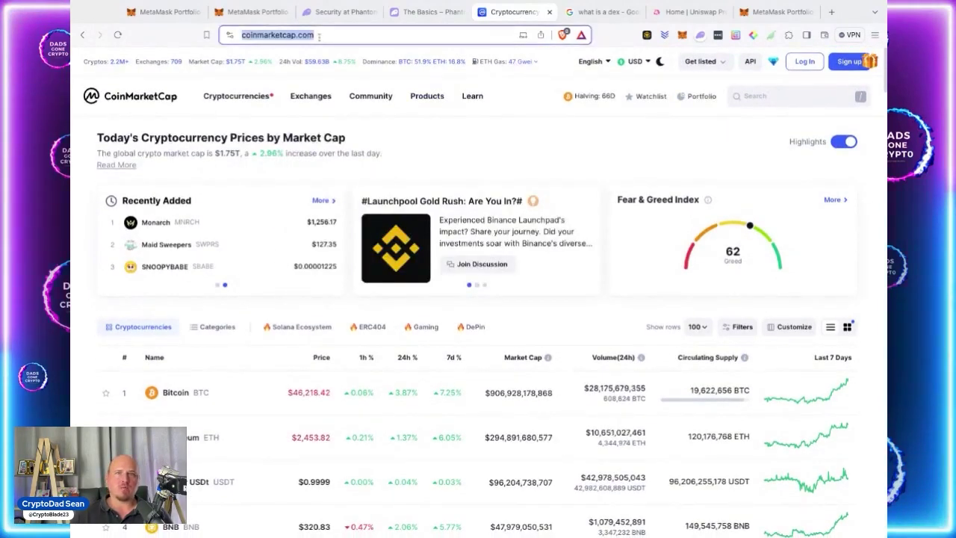
pyautogui.press('Return')
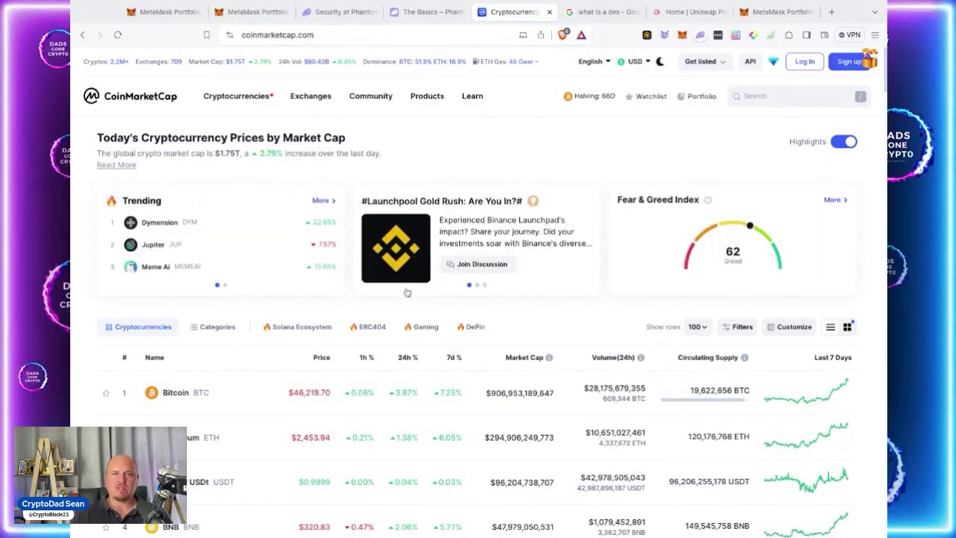
pyautogui.scroll(-2, 410, 298)
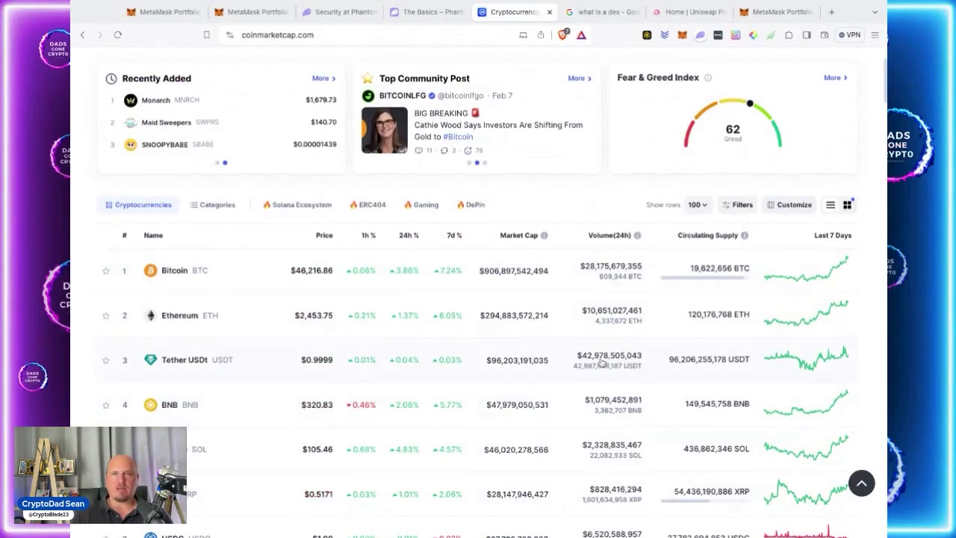
pyautogui.scroll(2, 445, 307)
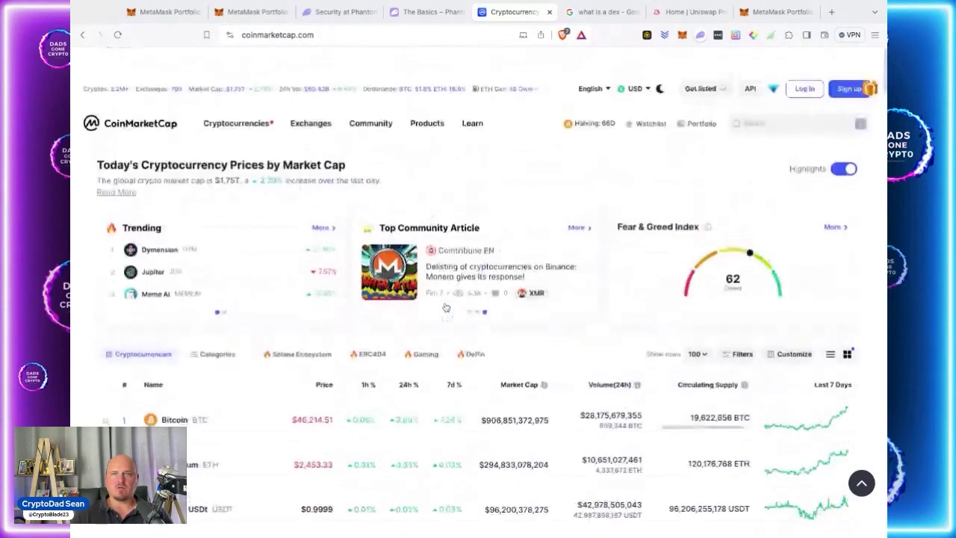
# Open CoinMarketCap's DEX exchange rankings and look through the list of top decentralized exchanges
pyautogui.moveTo(311, 99)
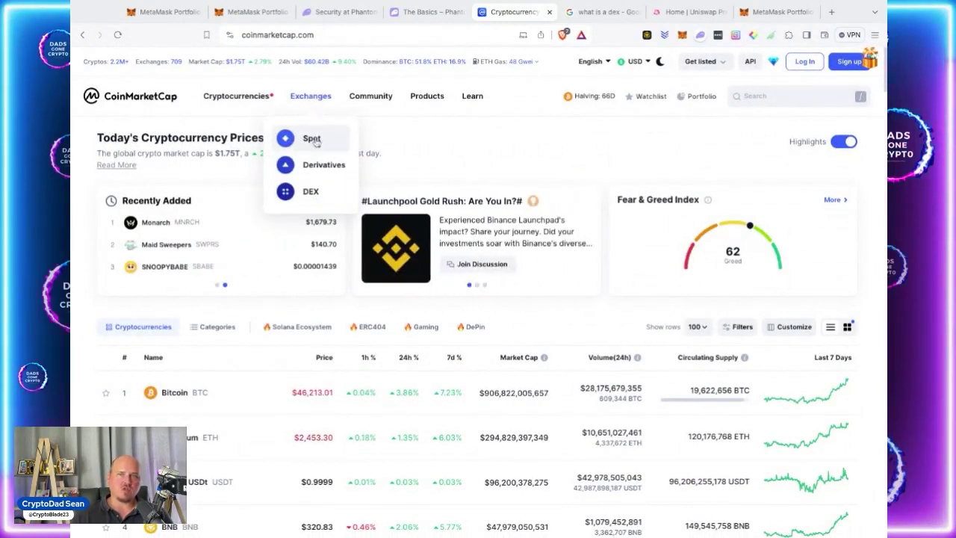
pyautogui.click(311, 194)
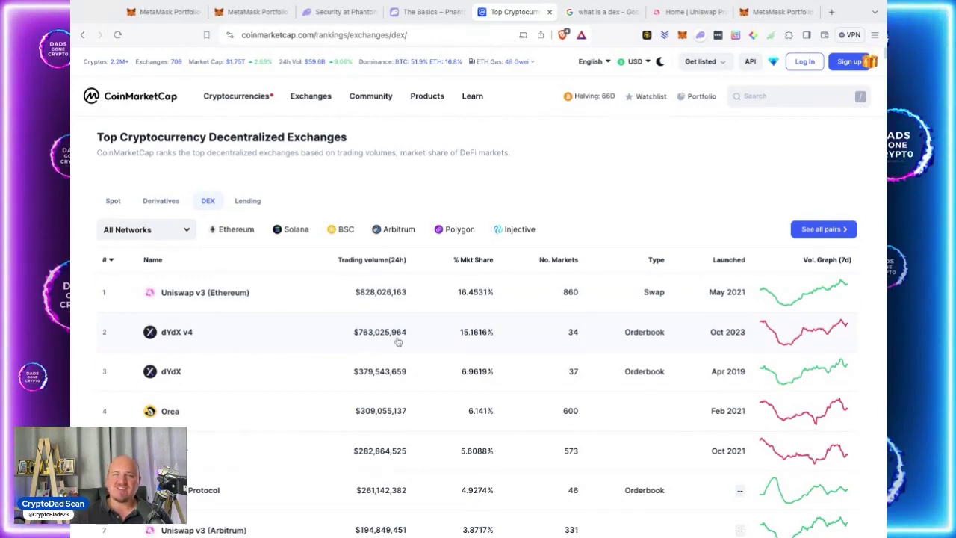
pyautogui.scroll(-2, 299, 366)
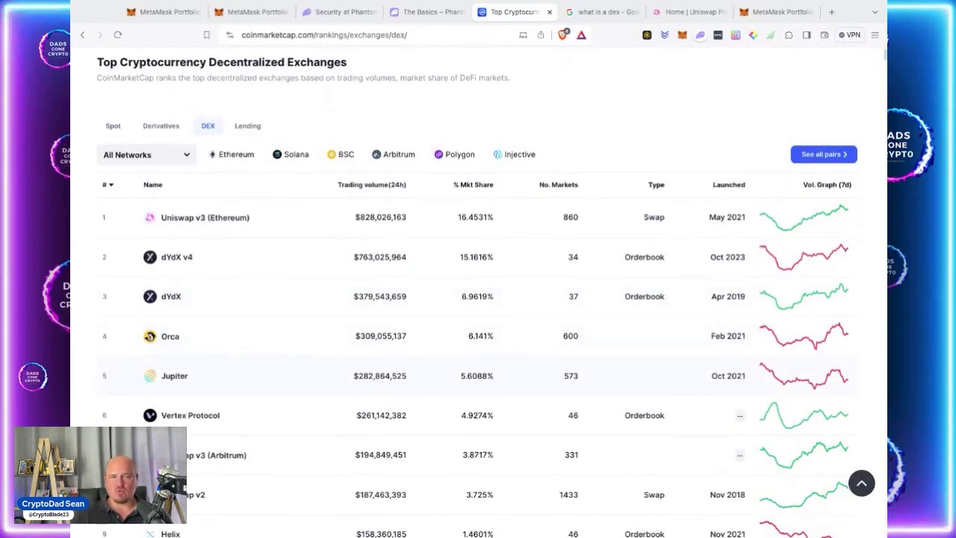
pyautogui.scroll(-3, 233, 338)
pyautogui.scroll(-20, 234, 337)
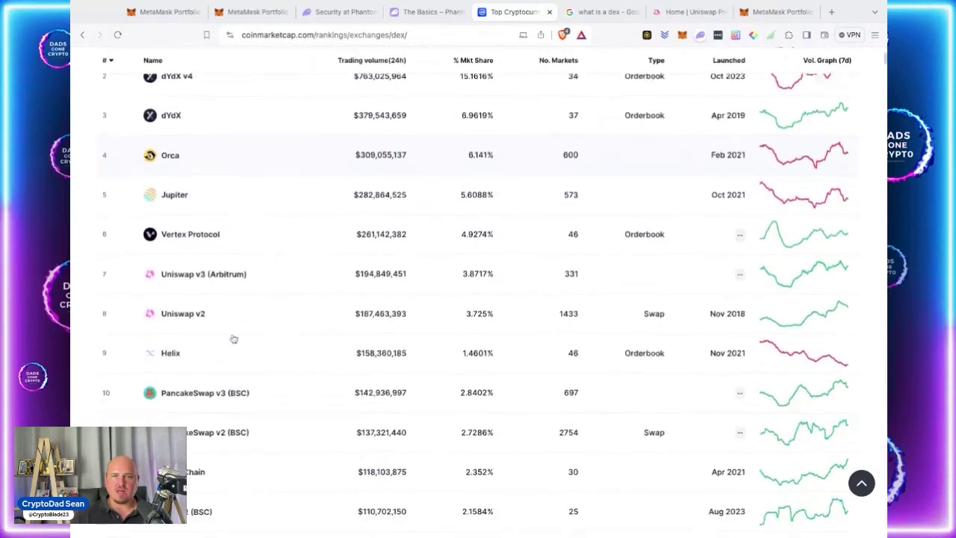
# Look through the lower-ranked decentralized exchanges past rank 190, then return to the start of the ranking
pyautogui.scroll(-15, 399, 291)
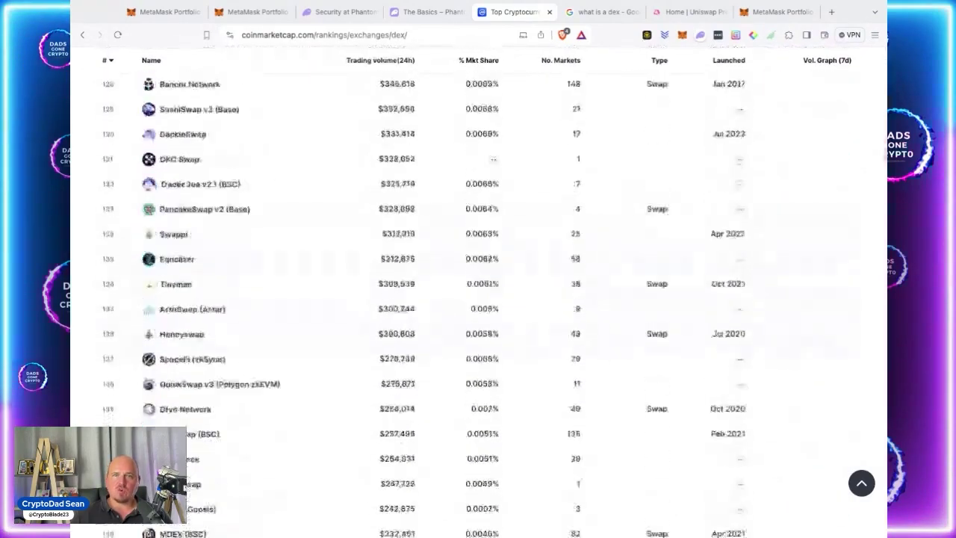
pyautogui.scroll(1, 248, 321)
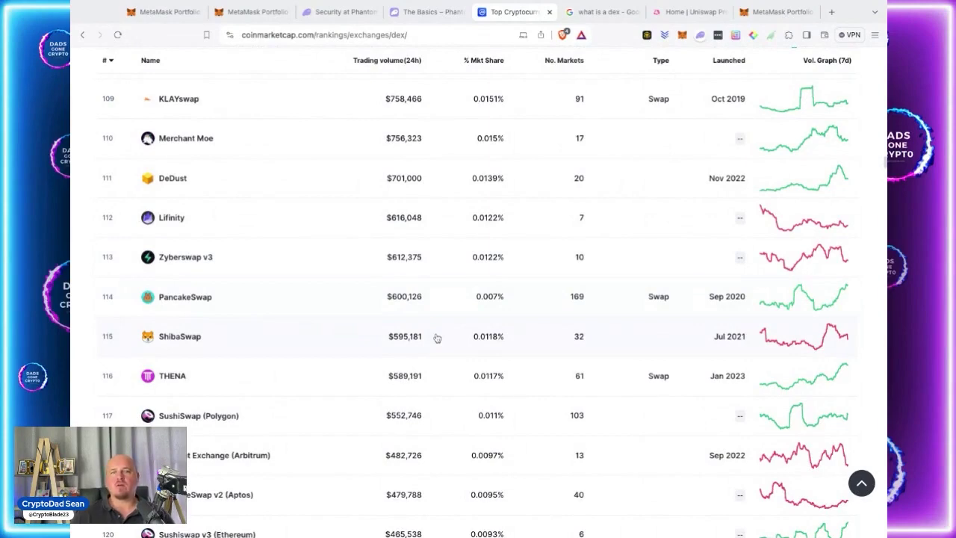
pyautogui.scroll(-13, 478, 298)
pyautogui.scroll(-20, 478, 298)
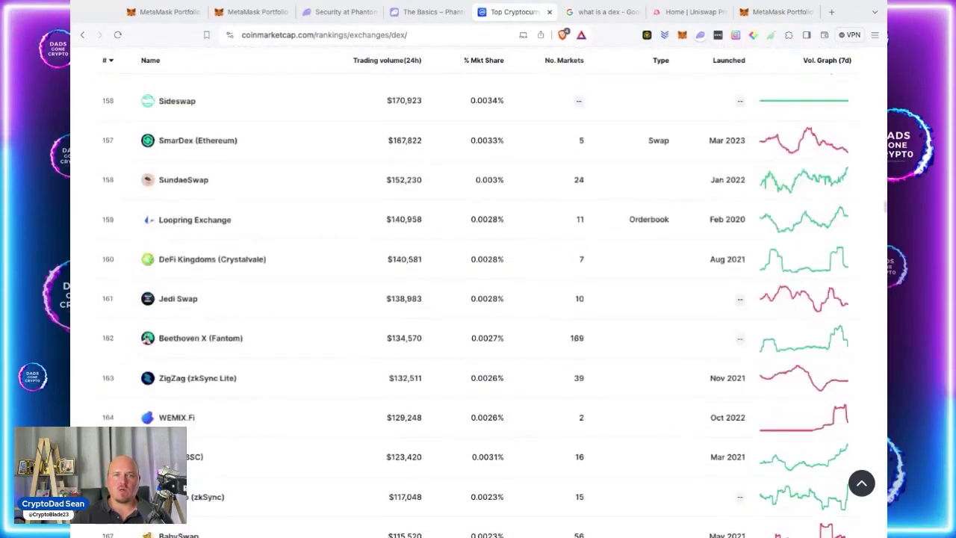
pyautogui.scroll(-4, 478, 299)
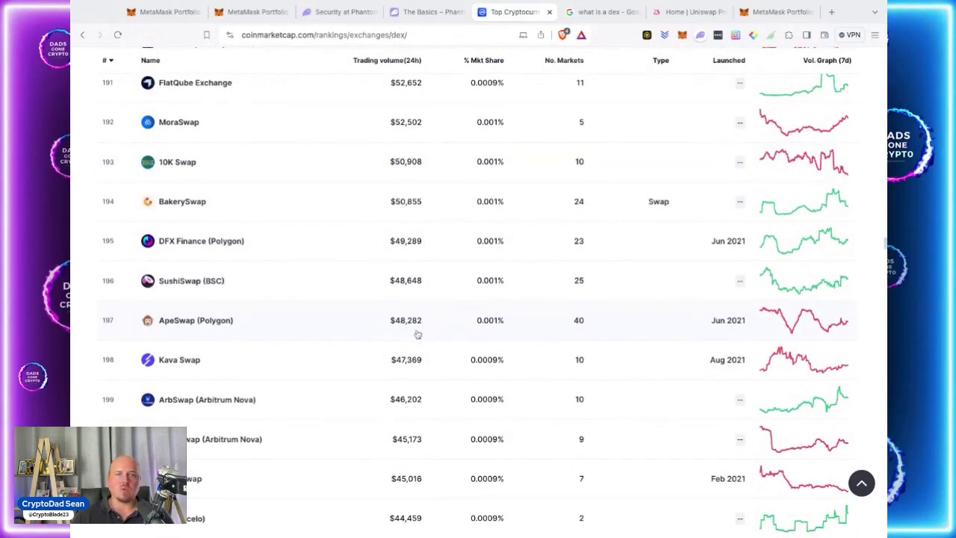
pyautogui.scroll(-3, 421, 249)
pyautogui.scroll(15, 422, 249)
pyautogui.scroll(20, 421, 249)
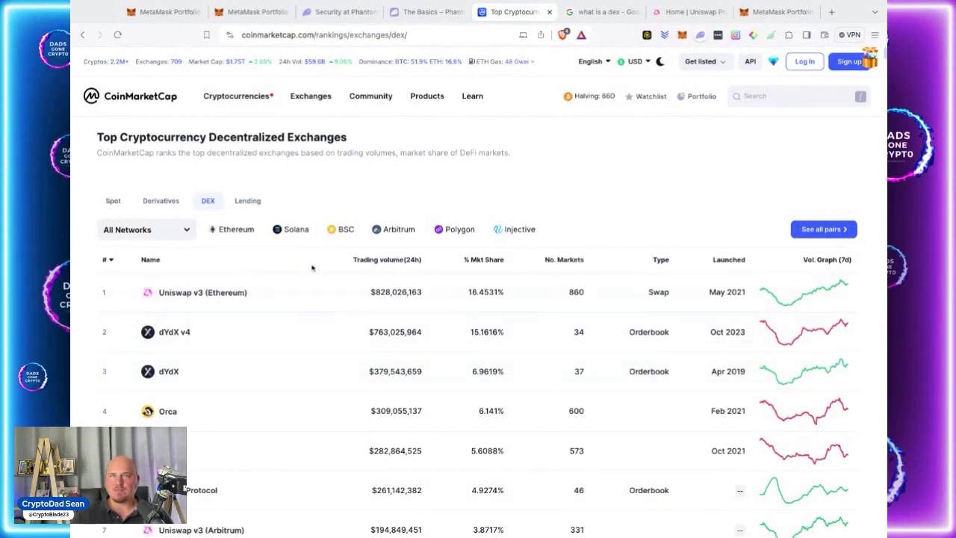
# Filter the decentralized exchanges to the Solana network and read the full About section on Raydium's exchange page
pyautogui.click(297, 236)
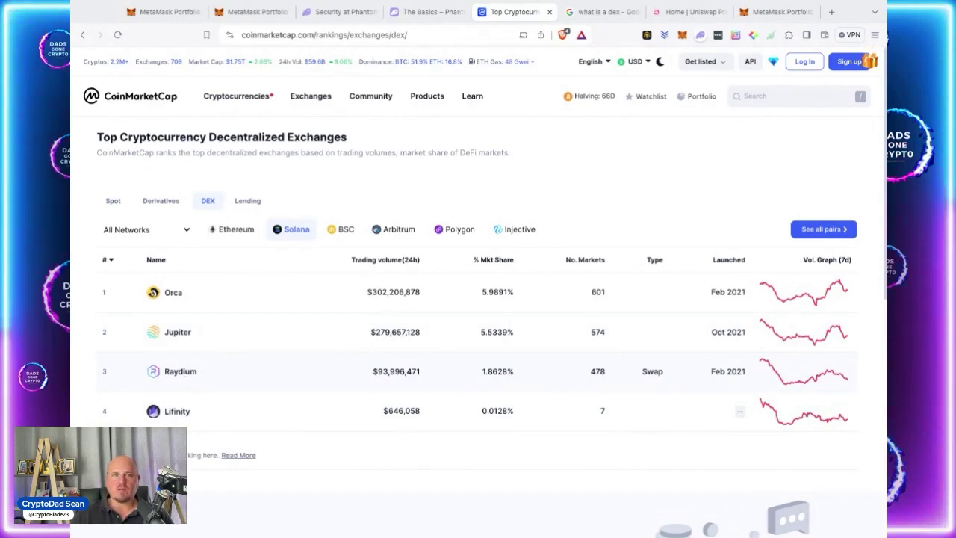
pyautogui.click(180, 372)
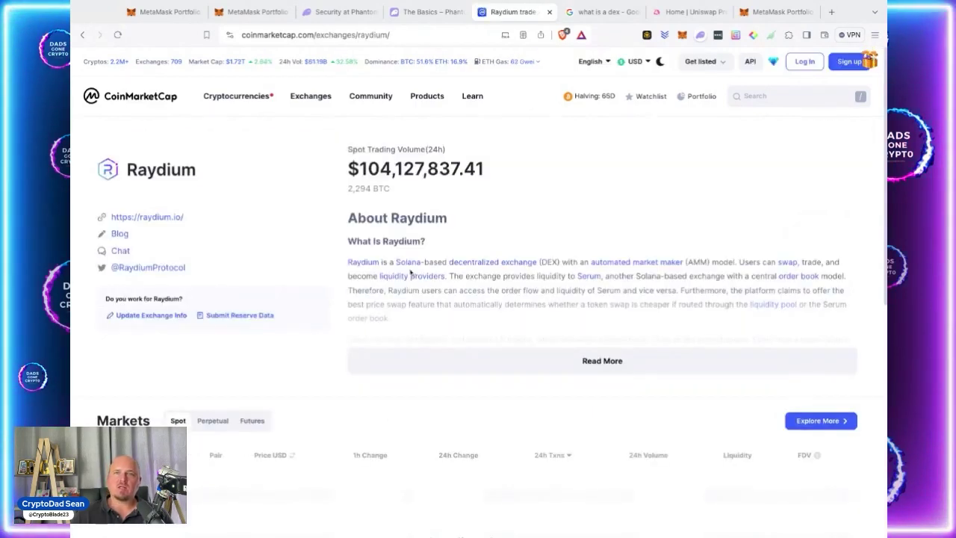
pyautogui.click(602, 360)
pyautogui.scroll(-2, 589, 279)
pyautogui.scroll(-2, 590, 279)
pyautogui.scroll(5, 587, 277)
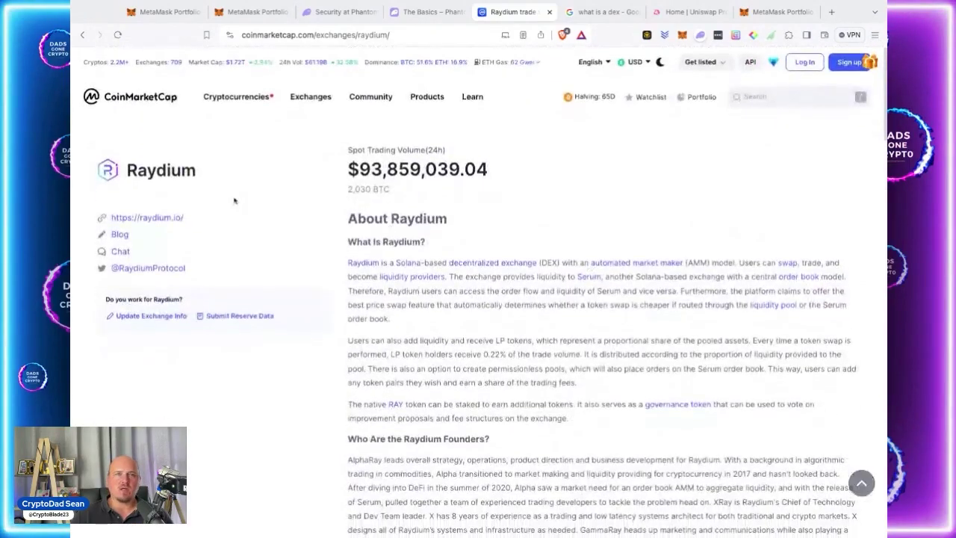
# Open Raydium's website from its exchange page, launch the app and accept the disclaimer terms
pyautogui.click(148, 219)
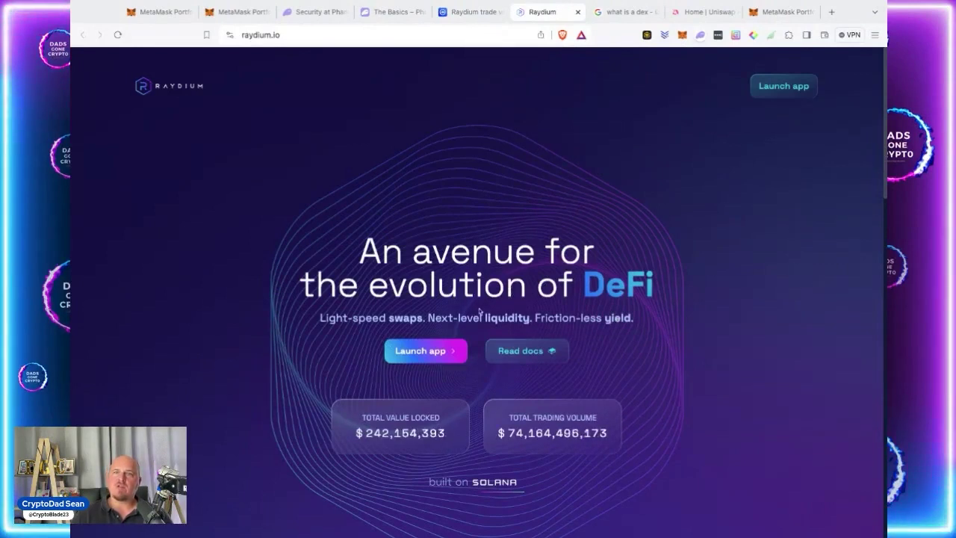
pyautogui.scroll(-3, 682, 305)
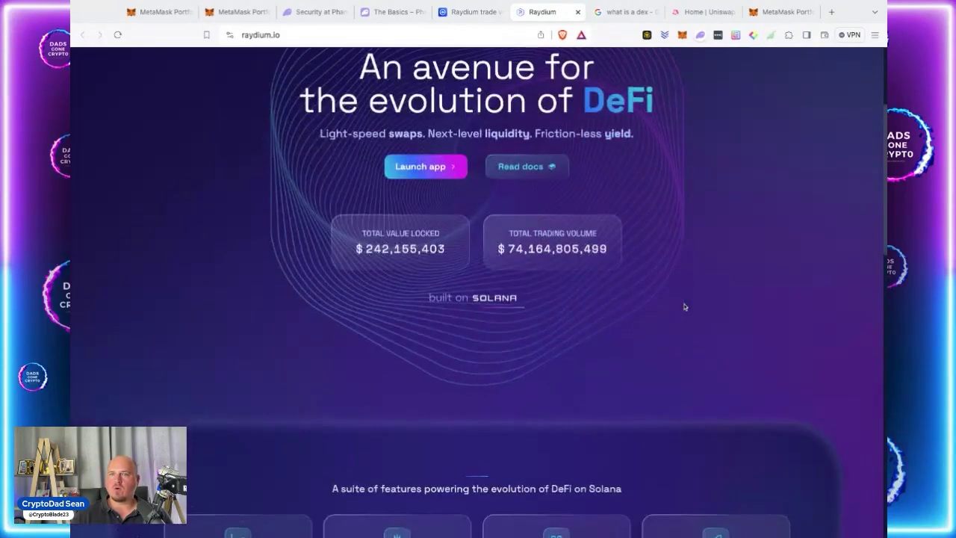
pyautogui.scroll(3, 684, 306)
pyautogui.click(424, 336)
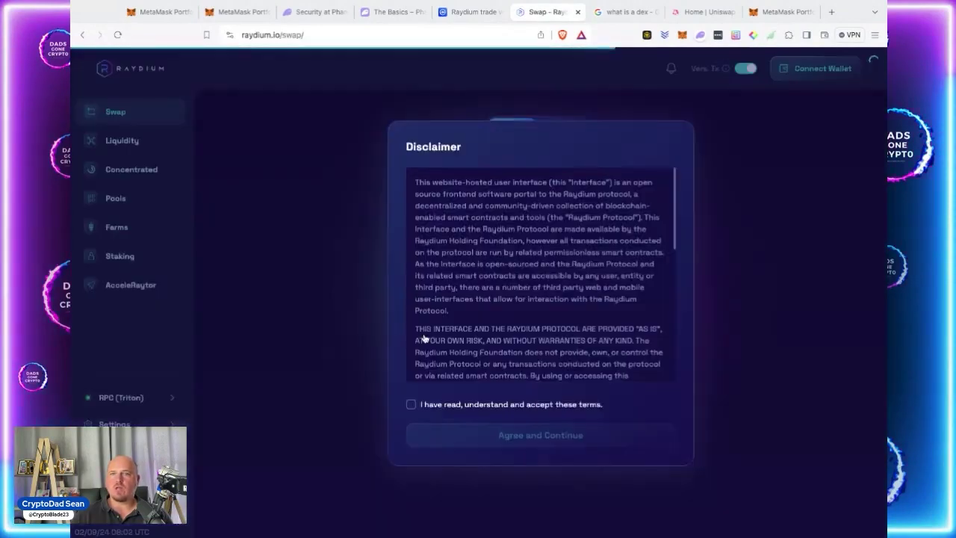
pyautogui.click(411, 405)
pyautogui.click(424, 407)
pyautogui.click(535, 433)
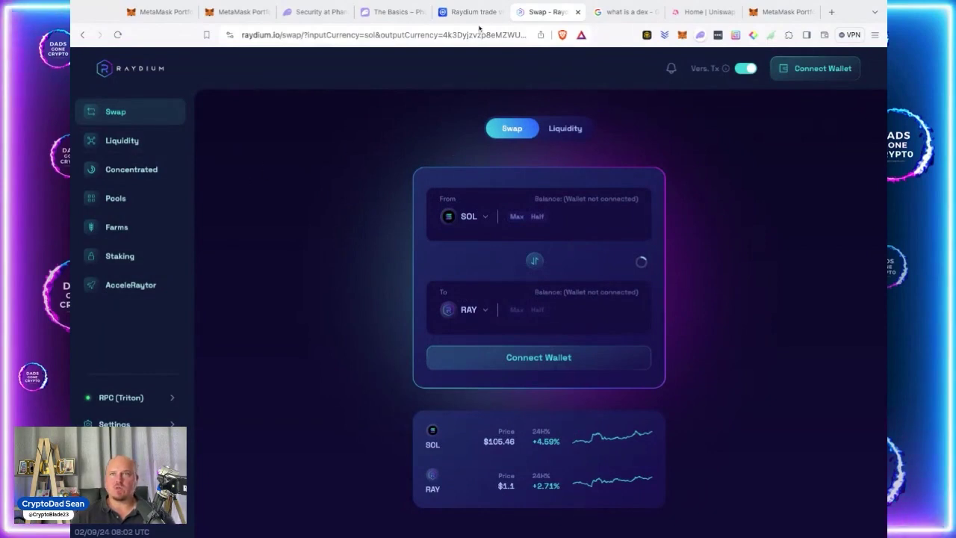
# Place the Uniswap page beside Raydium's, launch the Uniswap app and return to Raydium's swap page
pyautogui.moveTo(706, 12); pyautogui.dragTo(635, 16)
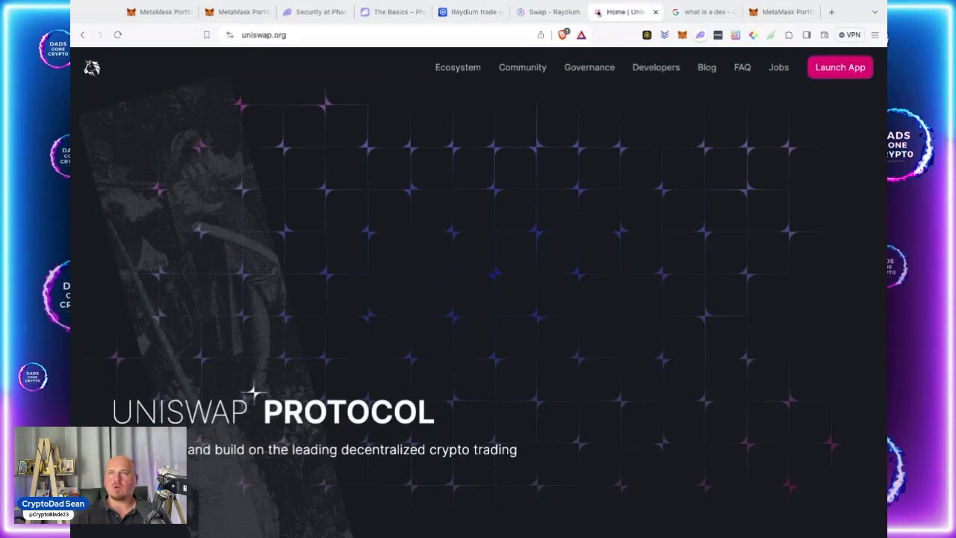
pyautogui.click(840, 67)
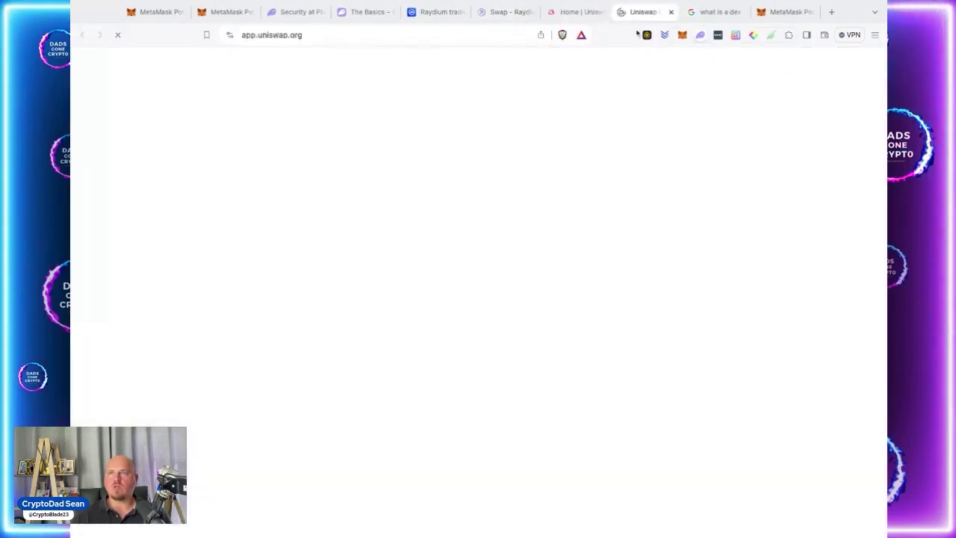
pyautogui.click(499, 12)
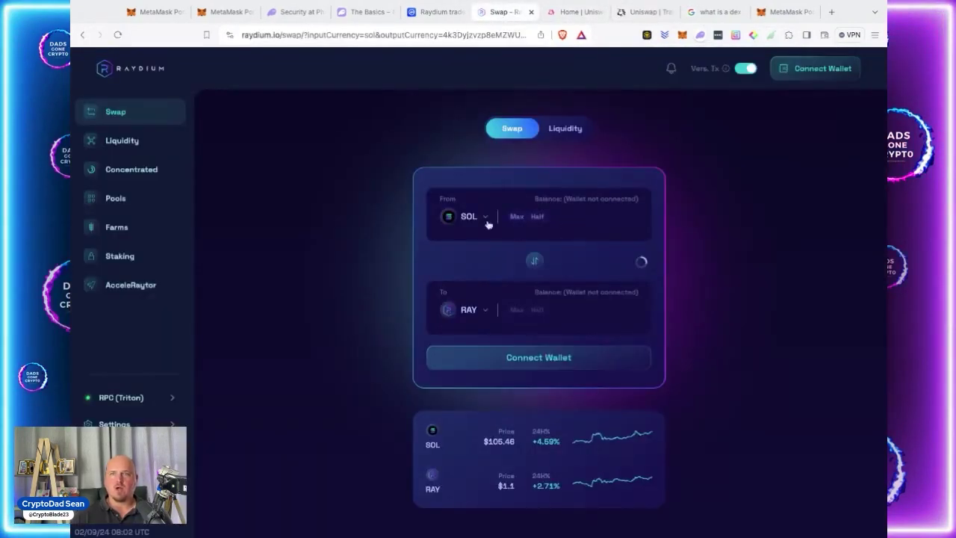
# Browse Raydium's selectable tokens and set up a swap of 10 SOL to Bonk
pyautogui.click(485, 218)
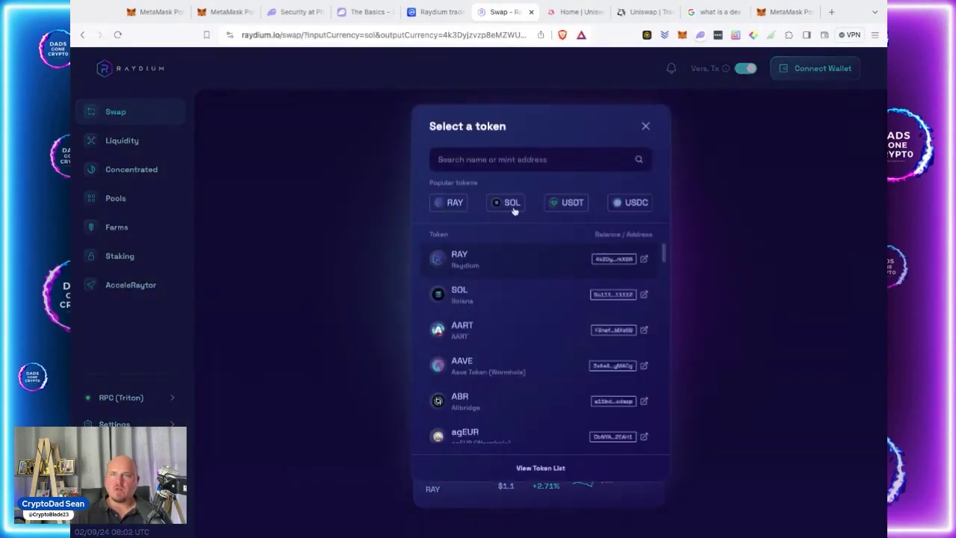
pyautogui.click(646, 126)
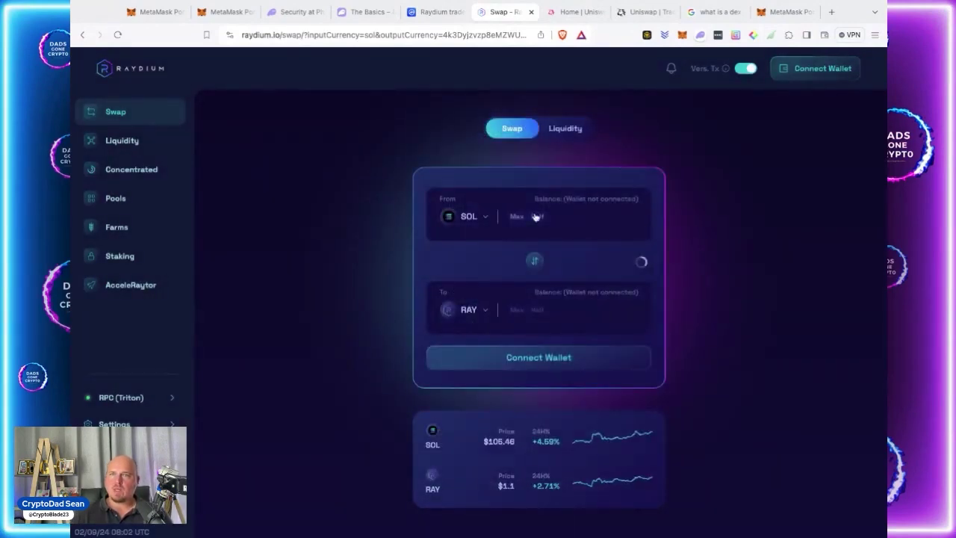
pyautogui.click(486, 314)
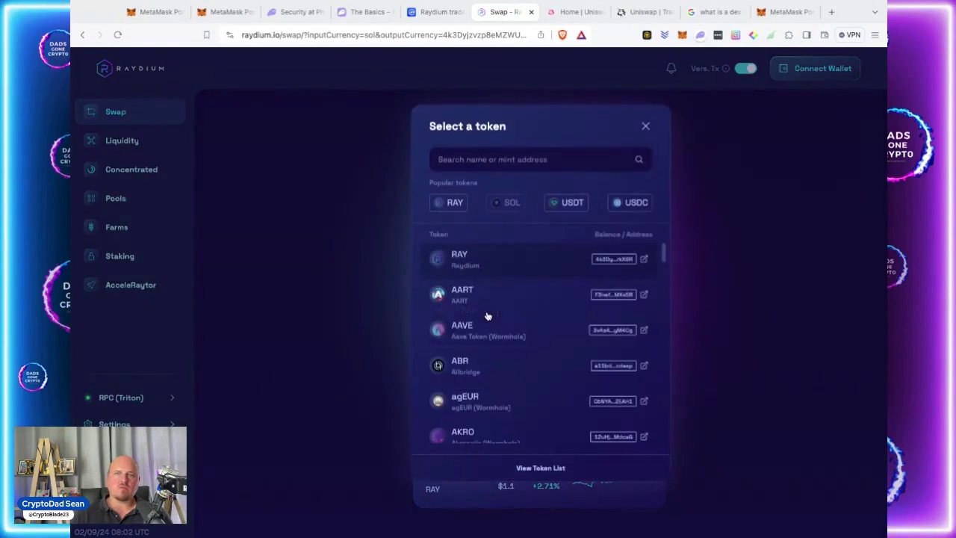
pyautogui.scroll(-5, 498, 334)
pyautogui.scroll(-10, 498, 334)
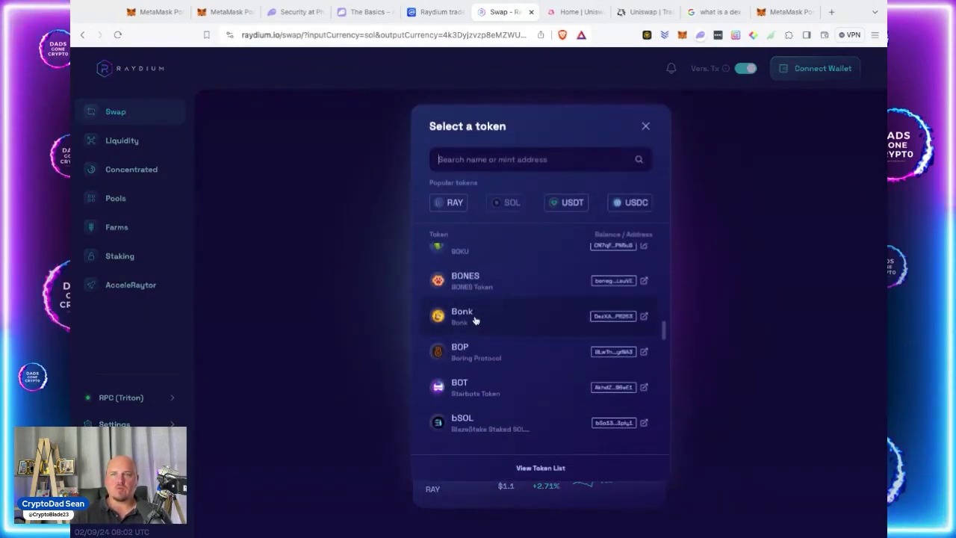
pyautogui.click(473, 321)
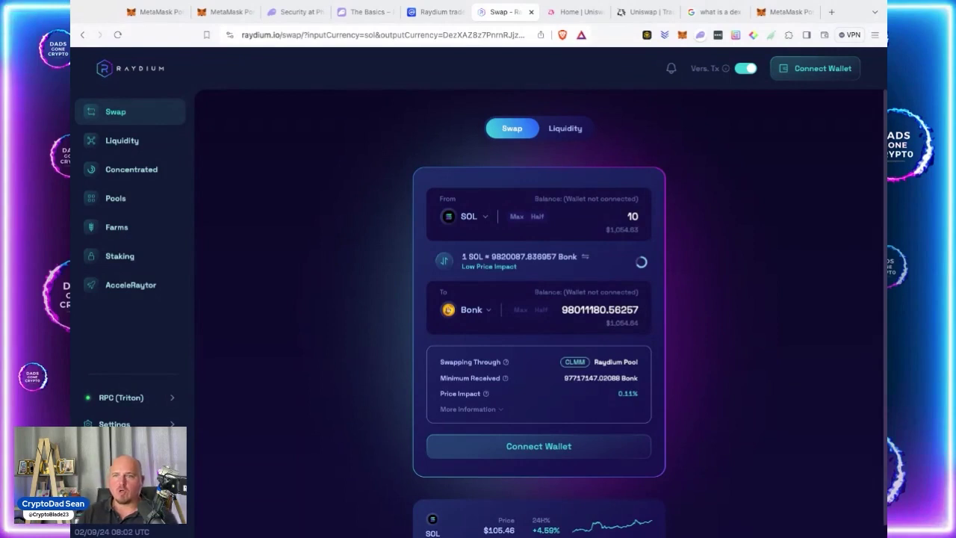
pyautogui.scroll(-1, 646, 385)
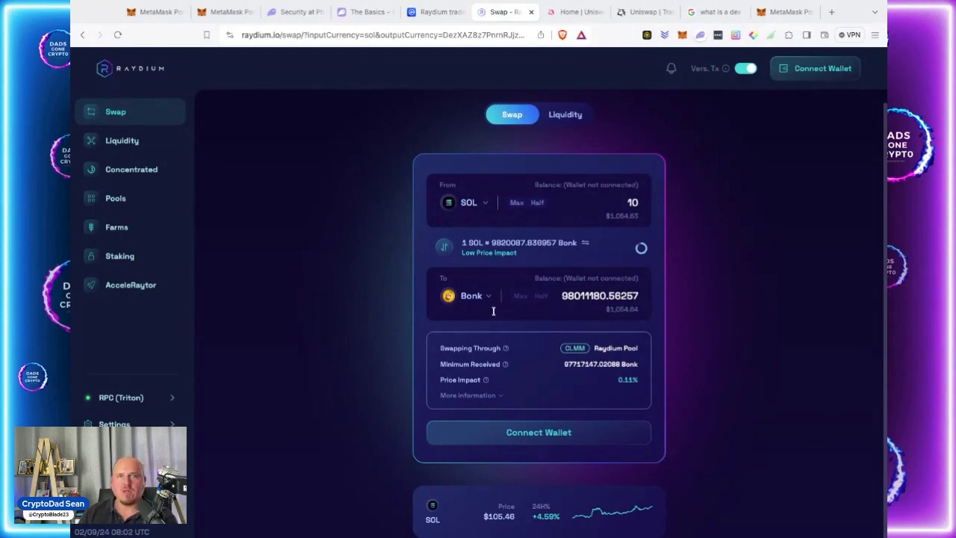
# Tour Raydium's Liquidity, Concentrated, Pools, Farms, Staking and AcceleRaytor sections
pyautogui.click(126, 141)
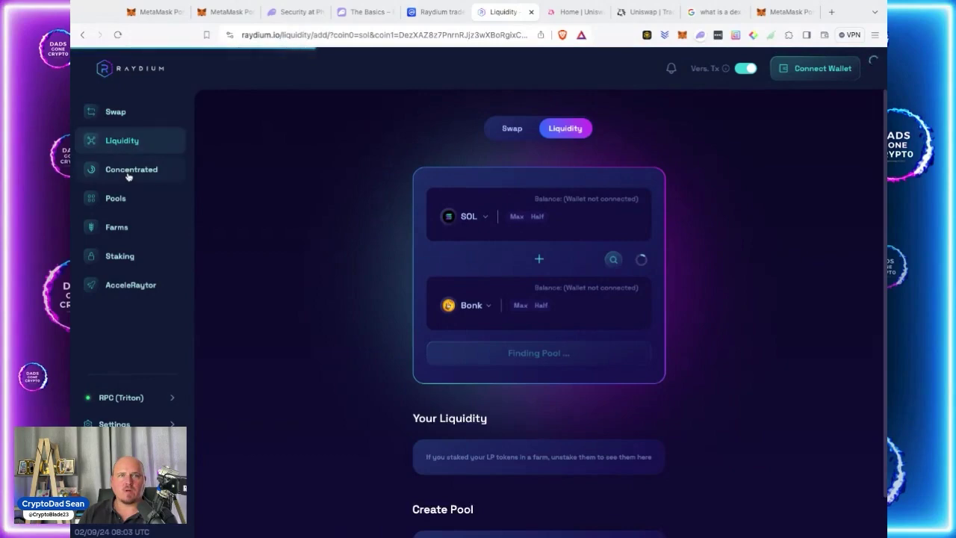
pyautogui.click(128, 177)
pyautogui.click(121, 199)
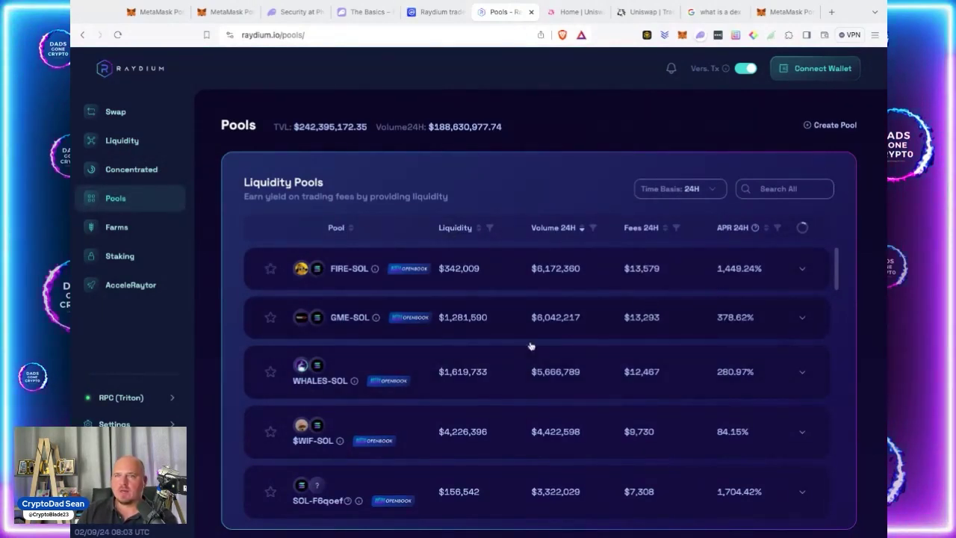
pyautogui.click(124, 223)
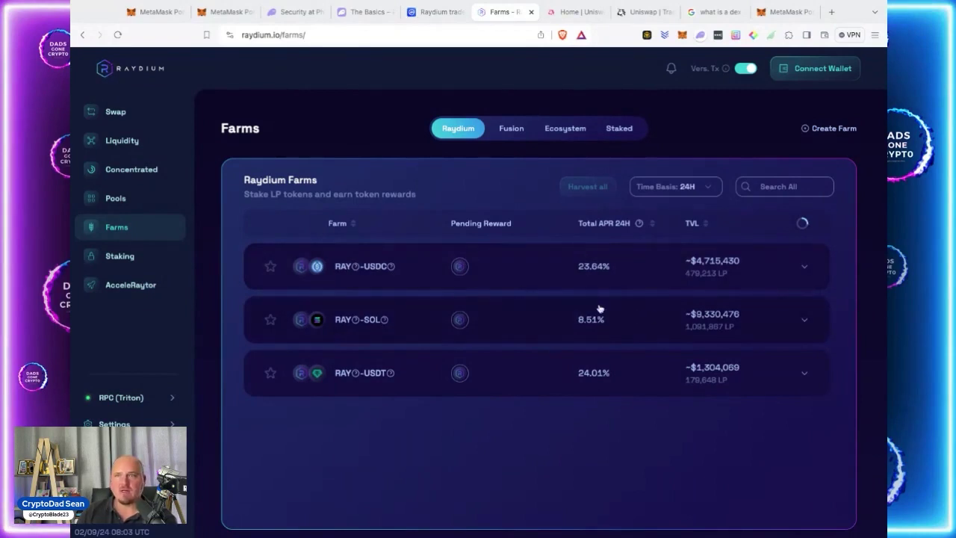
pyautogui.click(119, 256)
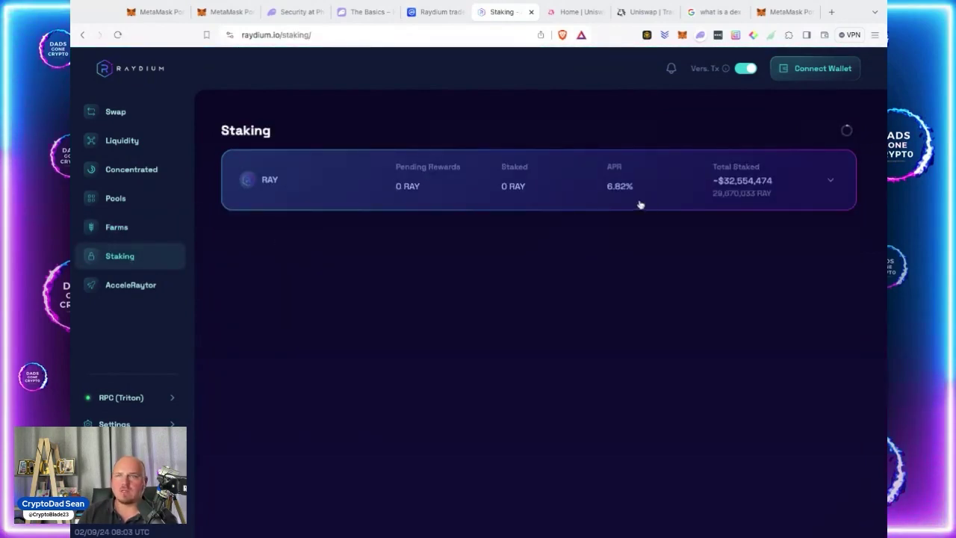
pyautogui.click(137, 290)
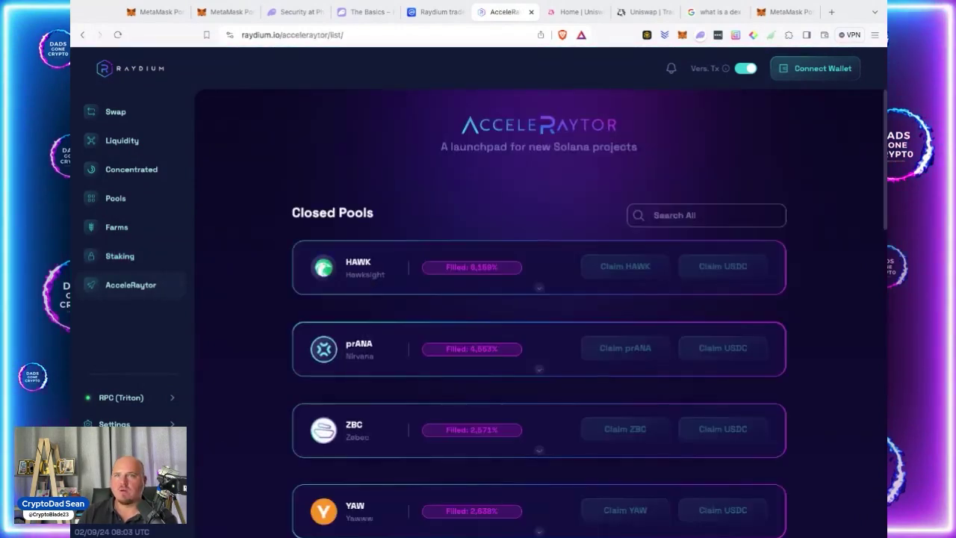
pyautogui.click(119, 258)
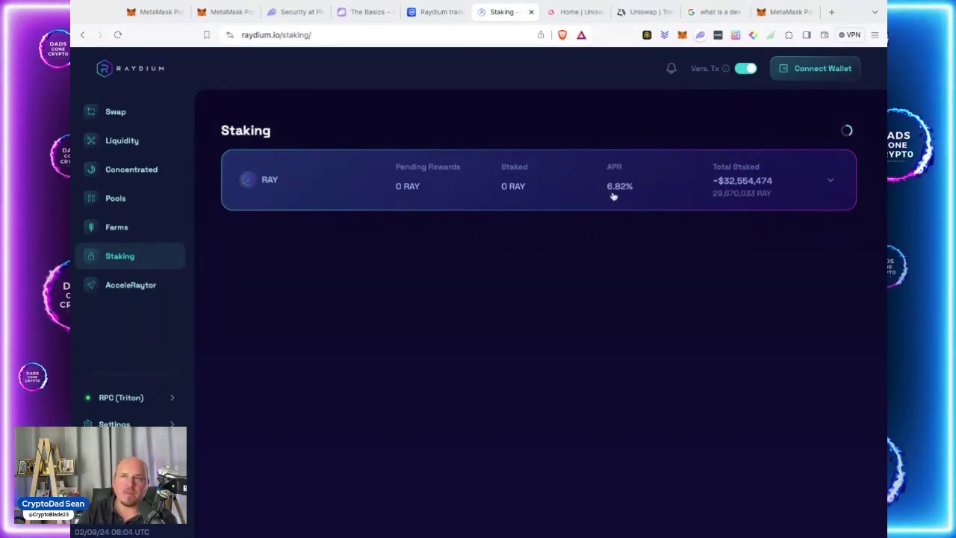
pyautogui.click(128, 291)
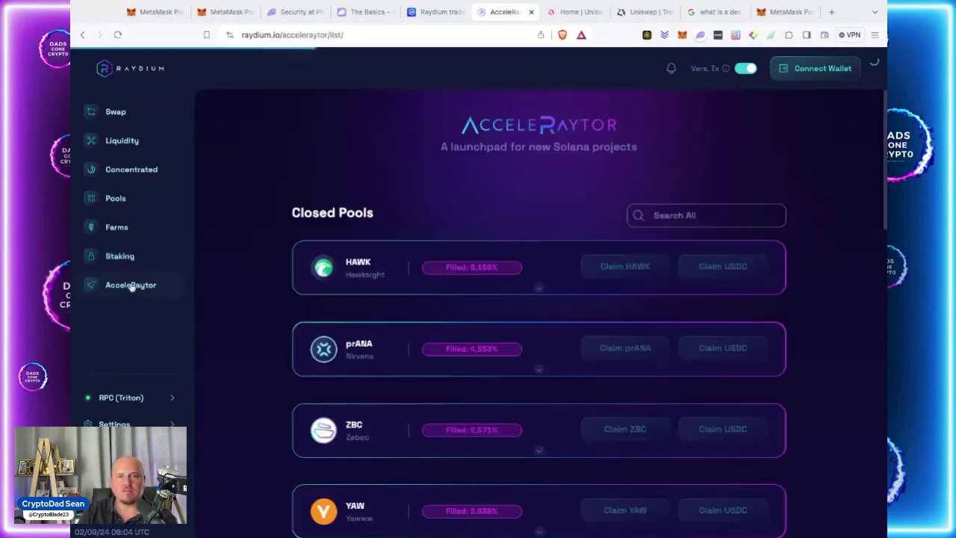
# Switch to the Uniswap app and connect the MetaMask wallet
pyautogui.click(572, 12)
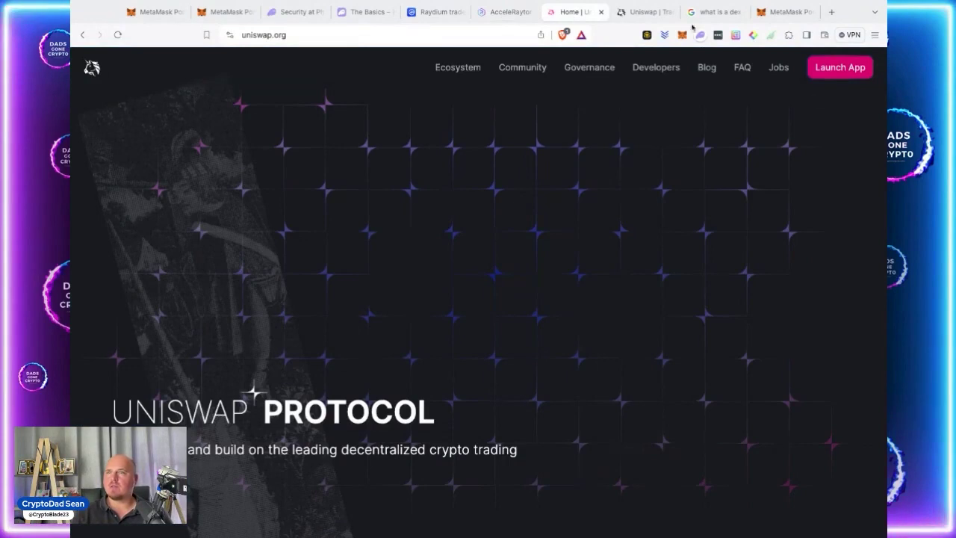
pyautogui.click(643, 11)
pyautogui.click(855, 67)
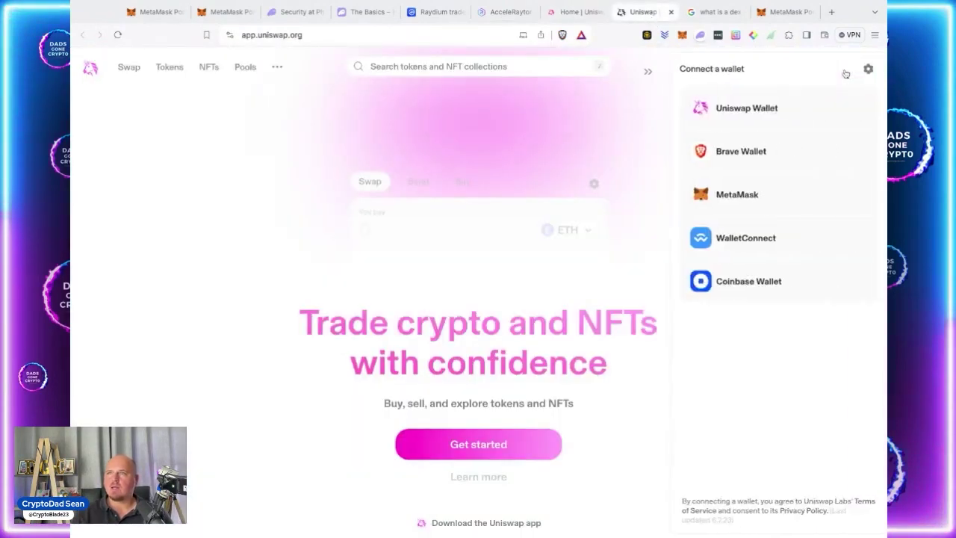
pyautogui.click(751, 200)
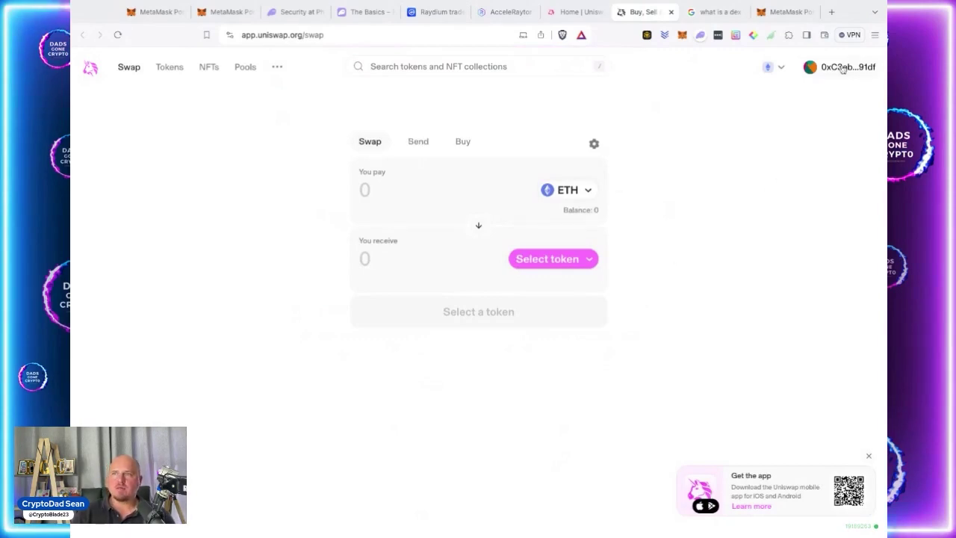
# Check Uniswap's available networks and set the swap to pay 1 DAI
pyautogui.click(775, 67)
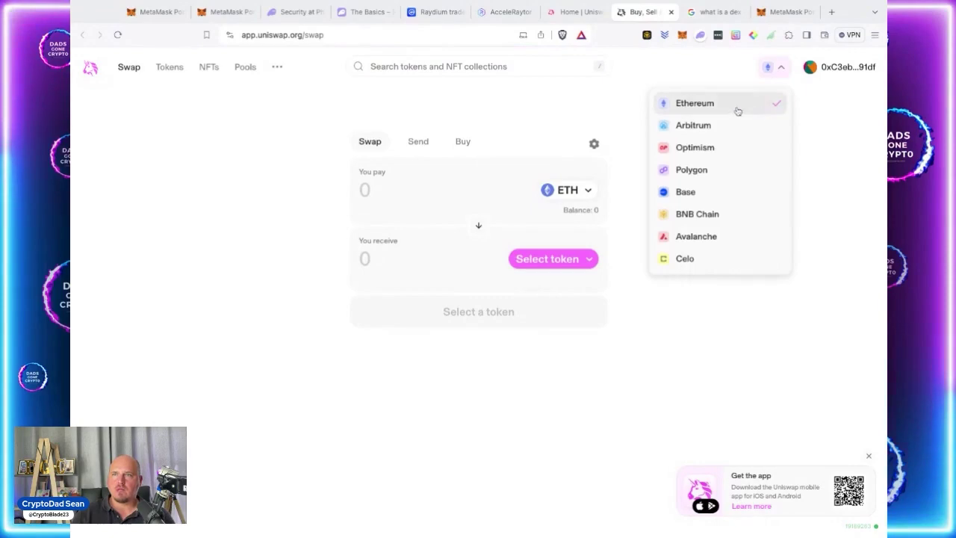
pyautogui.click(832, 229)
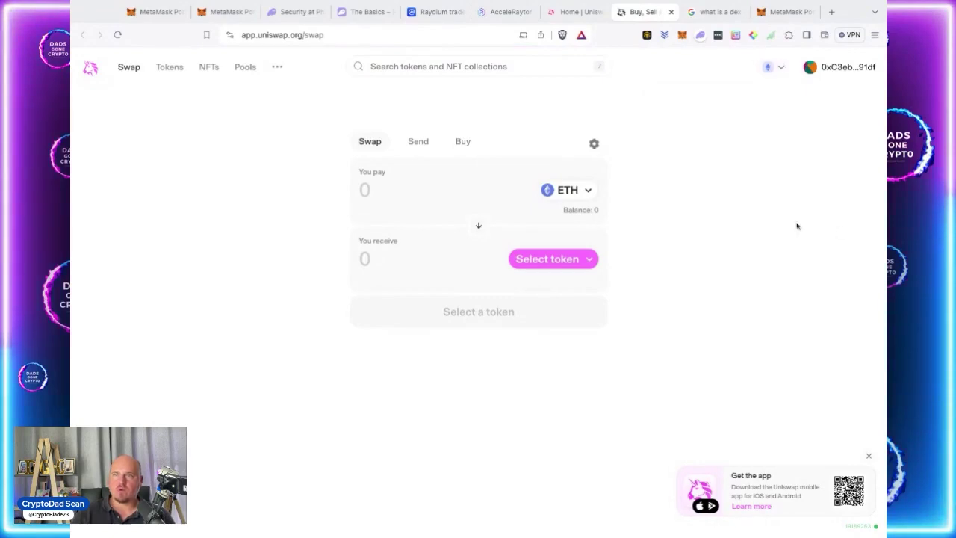
pyautogui.click(588, 191)
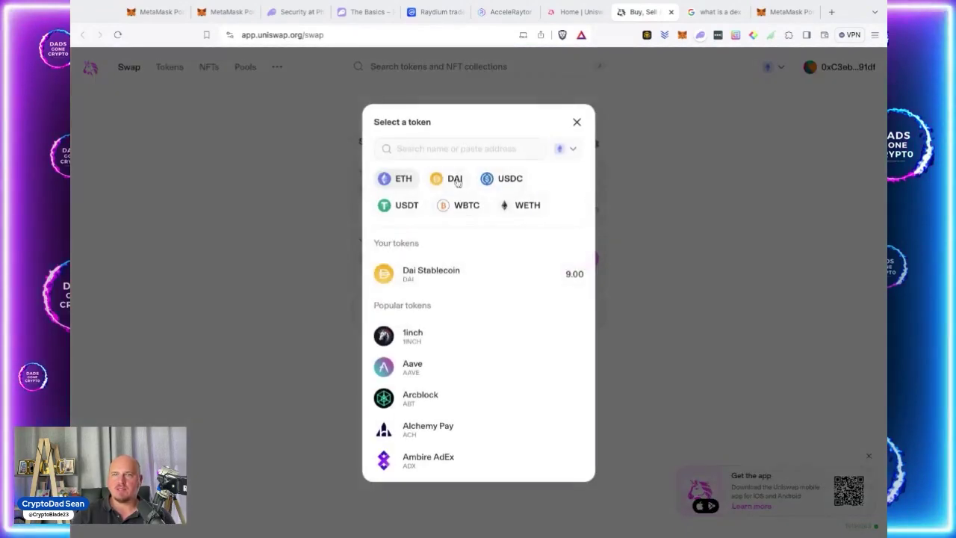
pyautogui.click(455, 179)
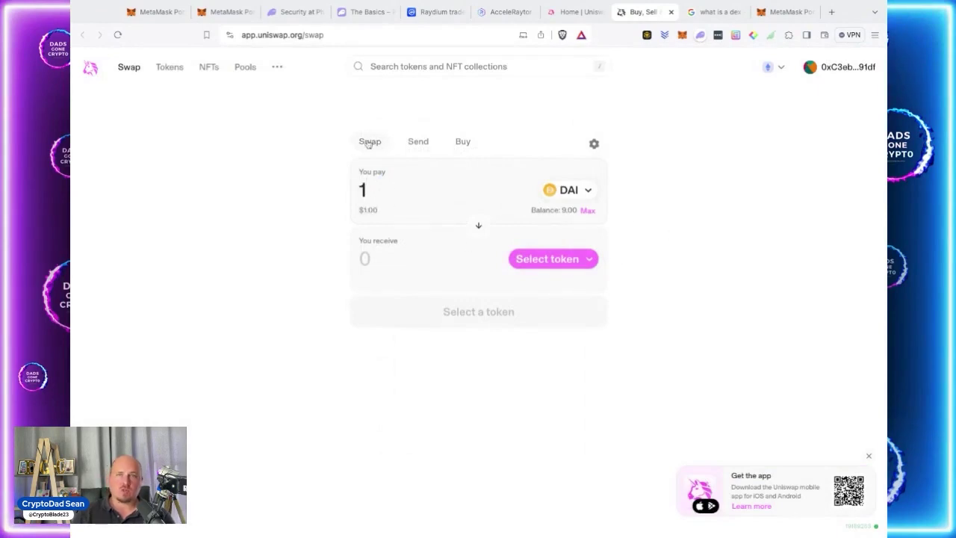
# Browse the selectable tokens and choose CHZ as the token to receive for 1 DAI
pyautogui.click(588, 262)
pyautogui.scroll(-8, 507, 375)
pyautogui.scroll(-8, 507, 376)
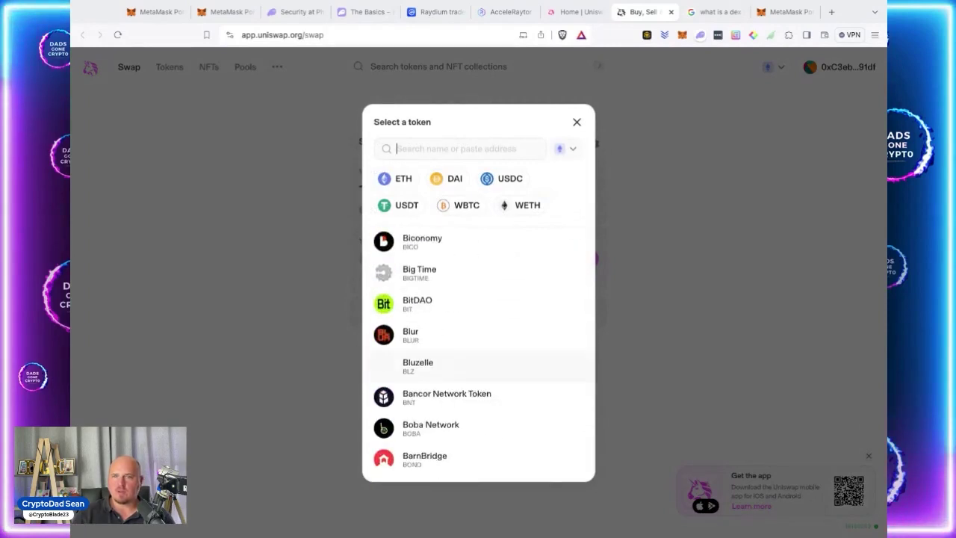
pyautogui.scroll(-5, 507, 376)
pyautogui.scroll(-1, 420, 311)
pyautogui.click(420, 315)
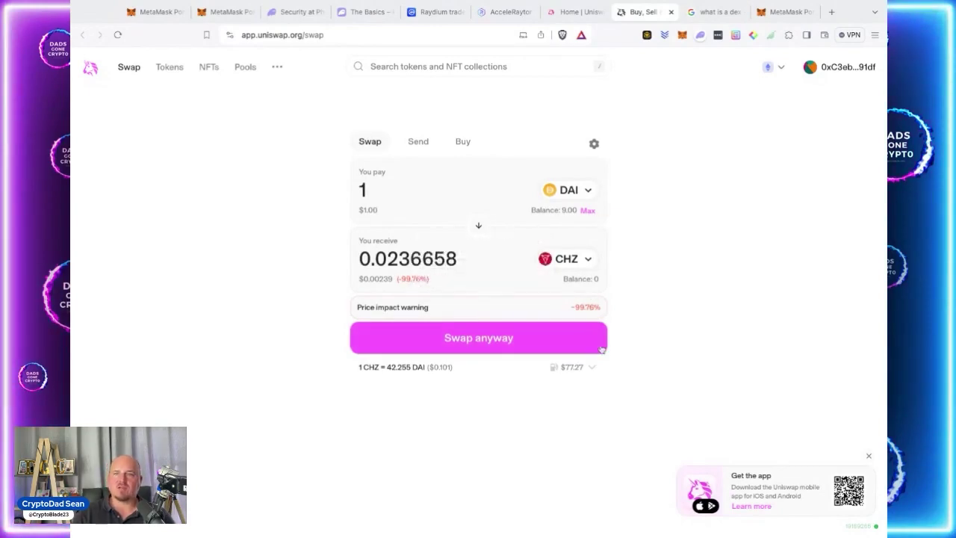
# Change the token to receive to 1INCH and set the amount to pay to 10 DAI
pyautogui.click(589, 263)
pyautogui.click(462, 335)
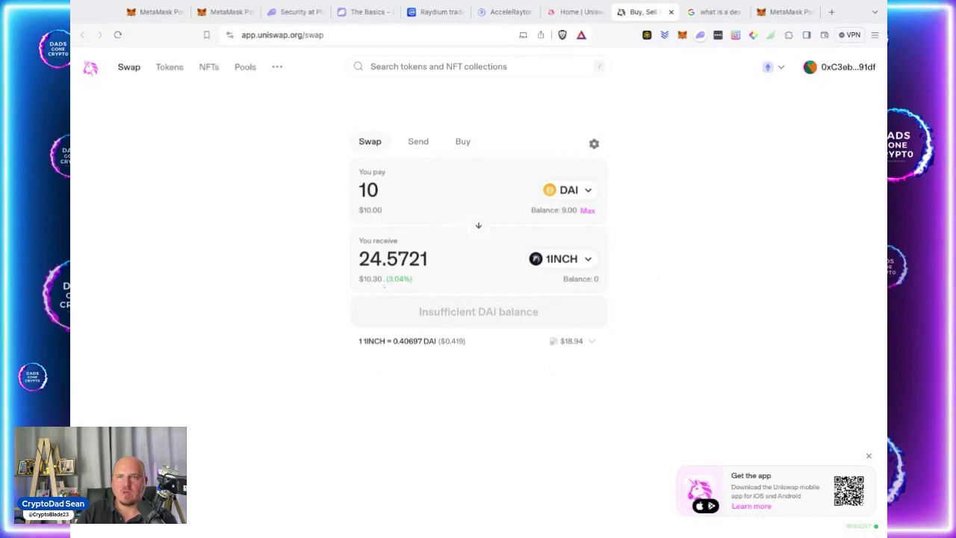
pyautogui.moveTo(608, 349)
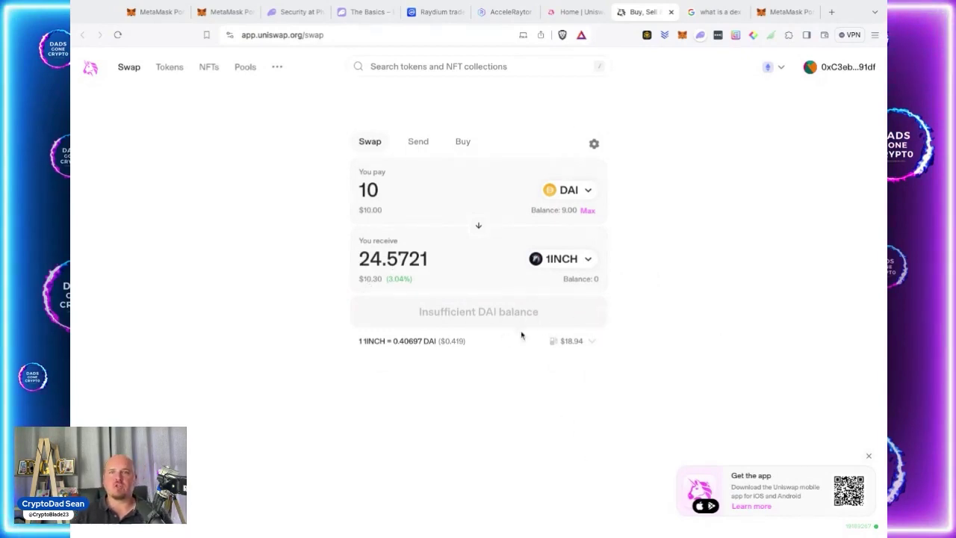
# Preview the Buy flow for 500 USD of ETH up to the basic details form and close it
pyautogui.click(464, 143)
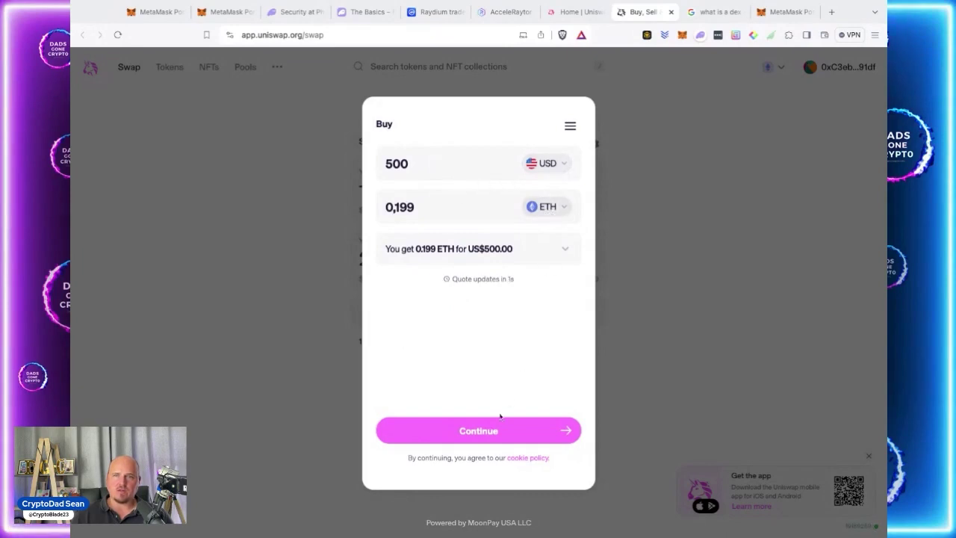
pyautogui.click(479, 431)
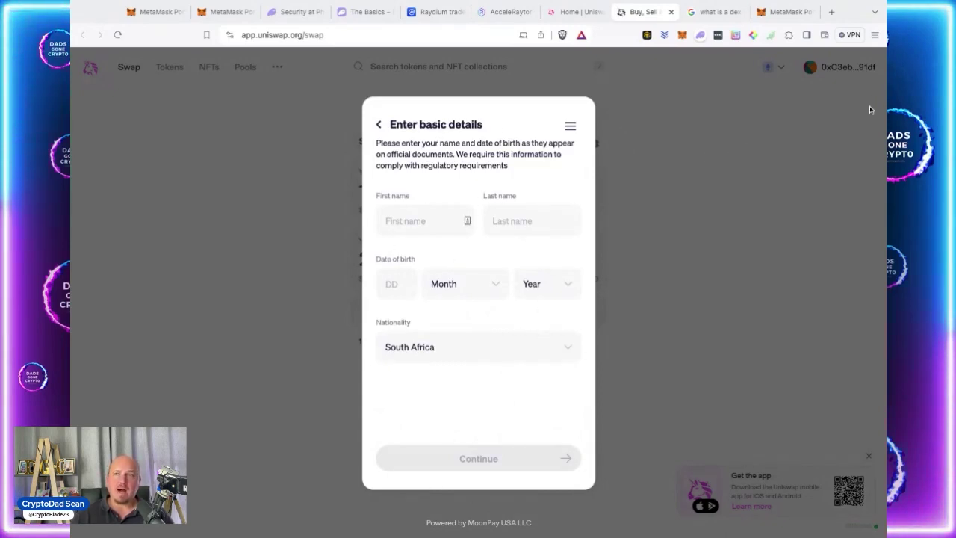
pyautogui.click(680, 285)
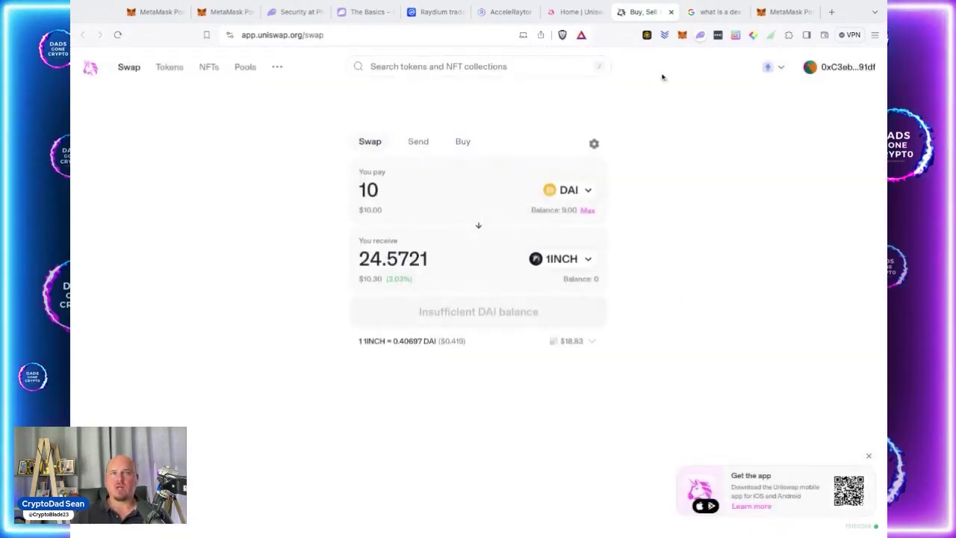
# Examine the list of top Ethereum tokens on Uniswap, including their prices, changes, TVL and volumes
pyautogui.click(170, 67)
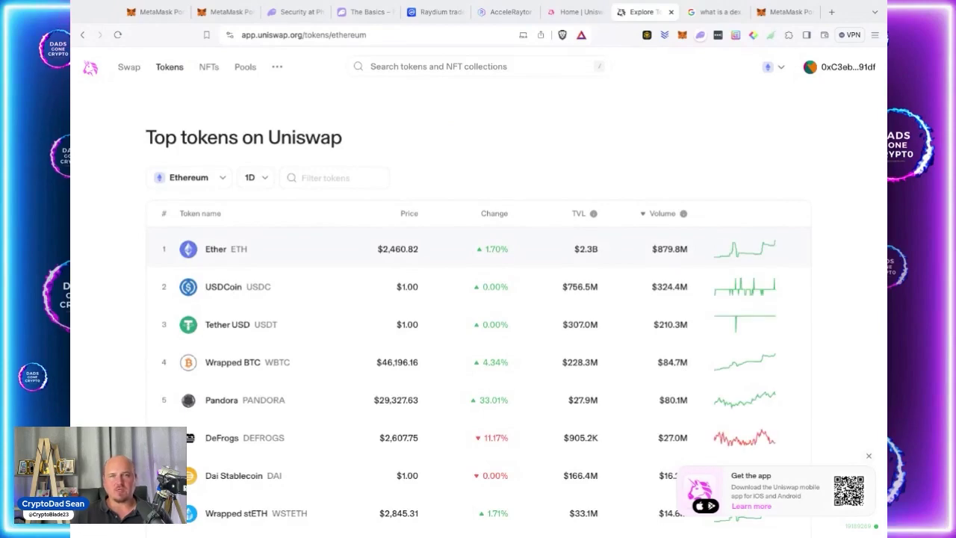
pyautogui.scroll(-2, 323, 164)
pyautogui.scroll(1, 323, 163)
pyautogui.click(323, 163)
pyautogui.scroll(-1, 355, 321)
pyautogui.scroll(-10, 354, 321)
pyautogui.scroll(-1, 317, 277)
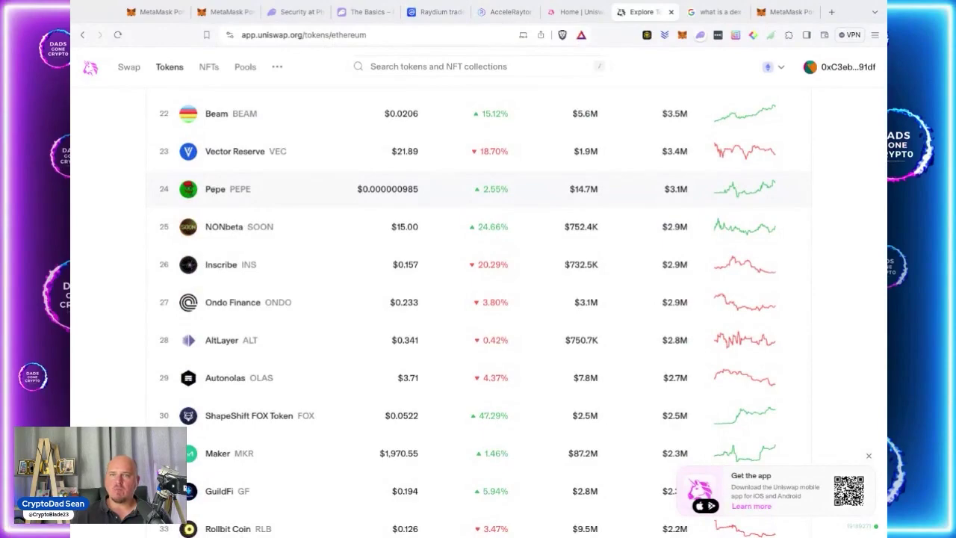
pyautogui.scroll(-8, 478, 313)
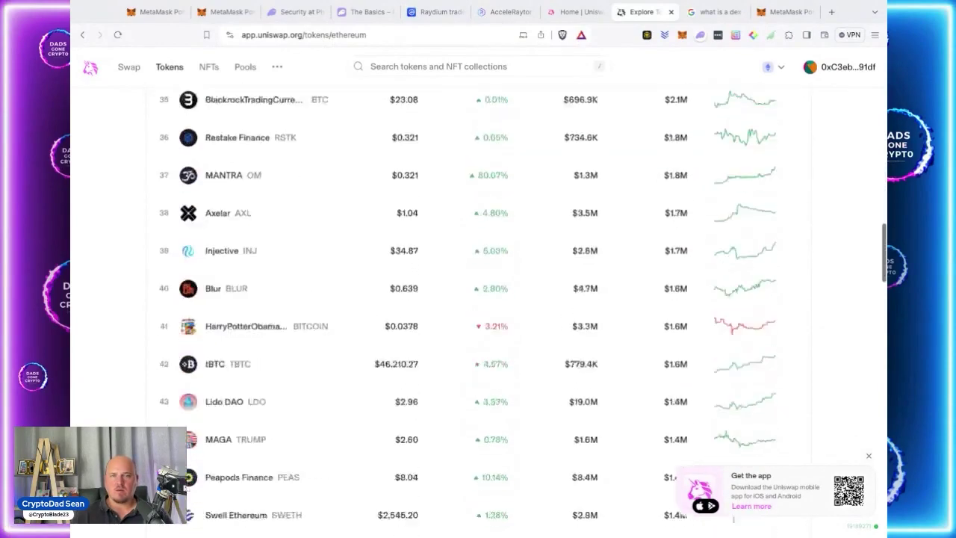
pyautogui.scroll(-11, 478, 312)
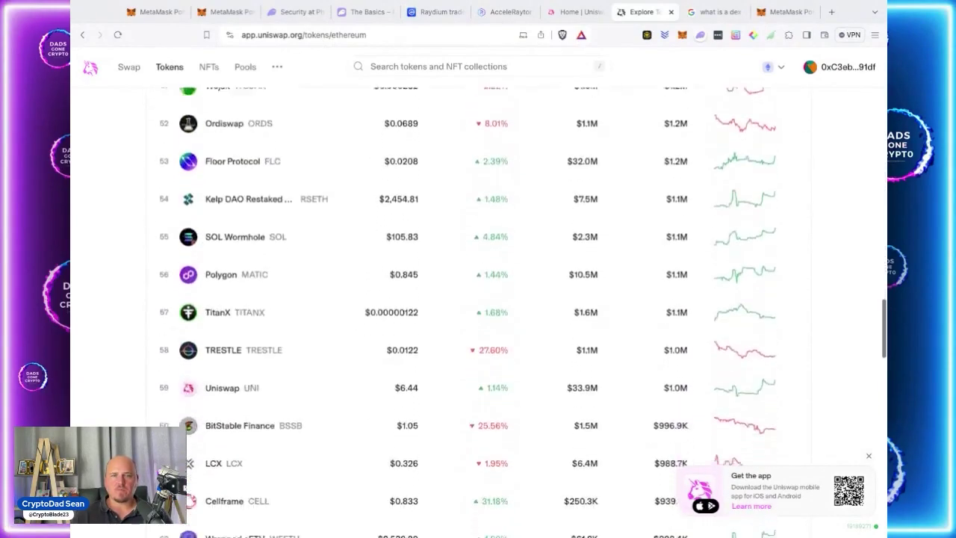
pyautogui.press('Home')
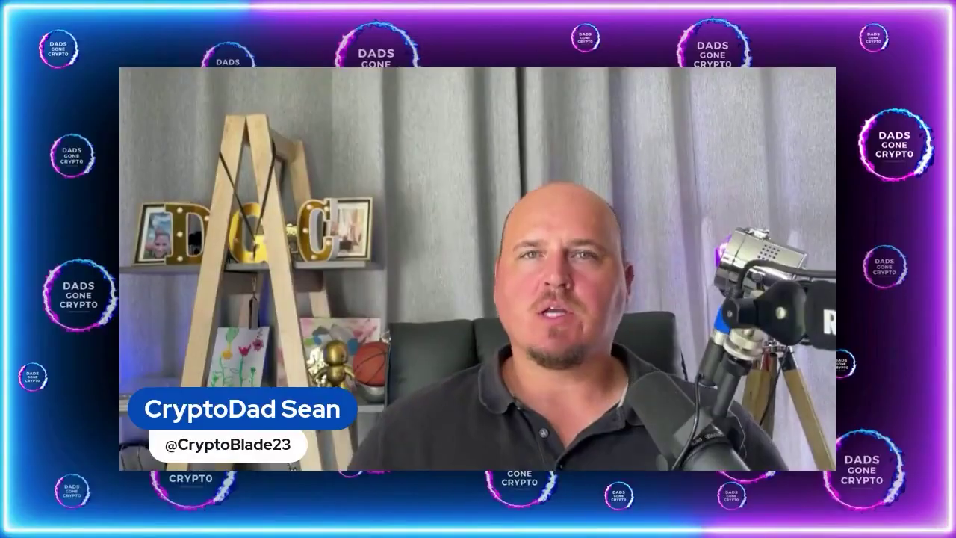